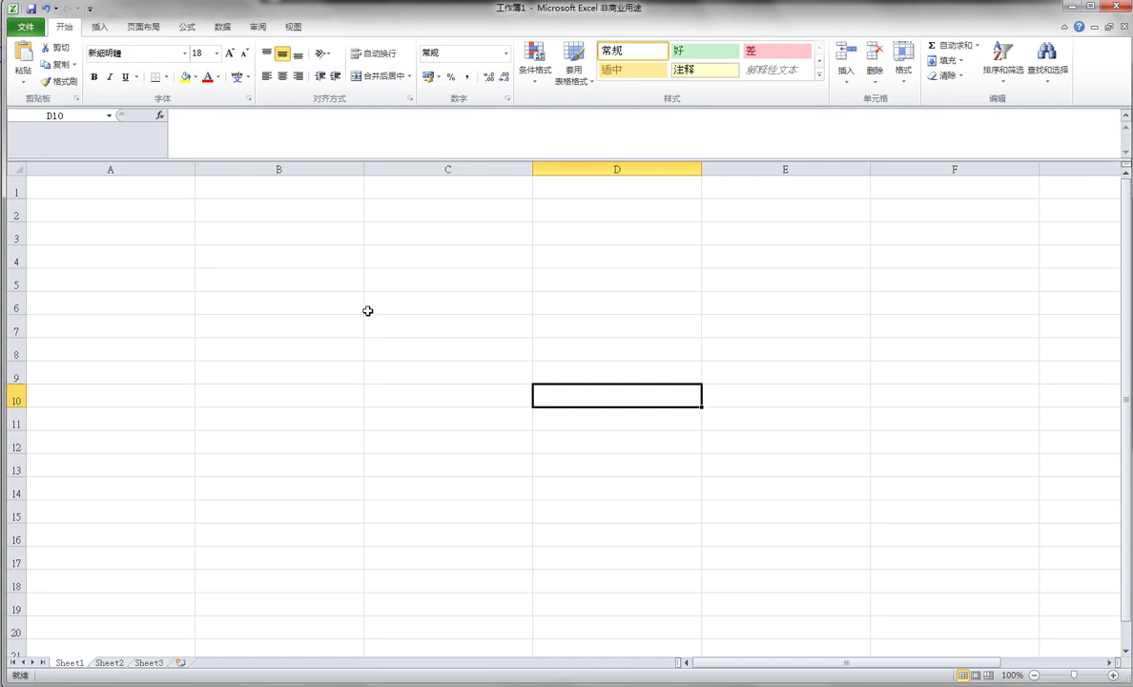
Enter the job title "Account Clerk (Jr/ Sr)" in cell B3.
click(303, 282)
click(306, 257)
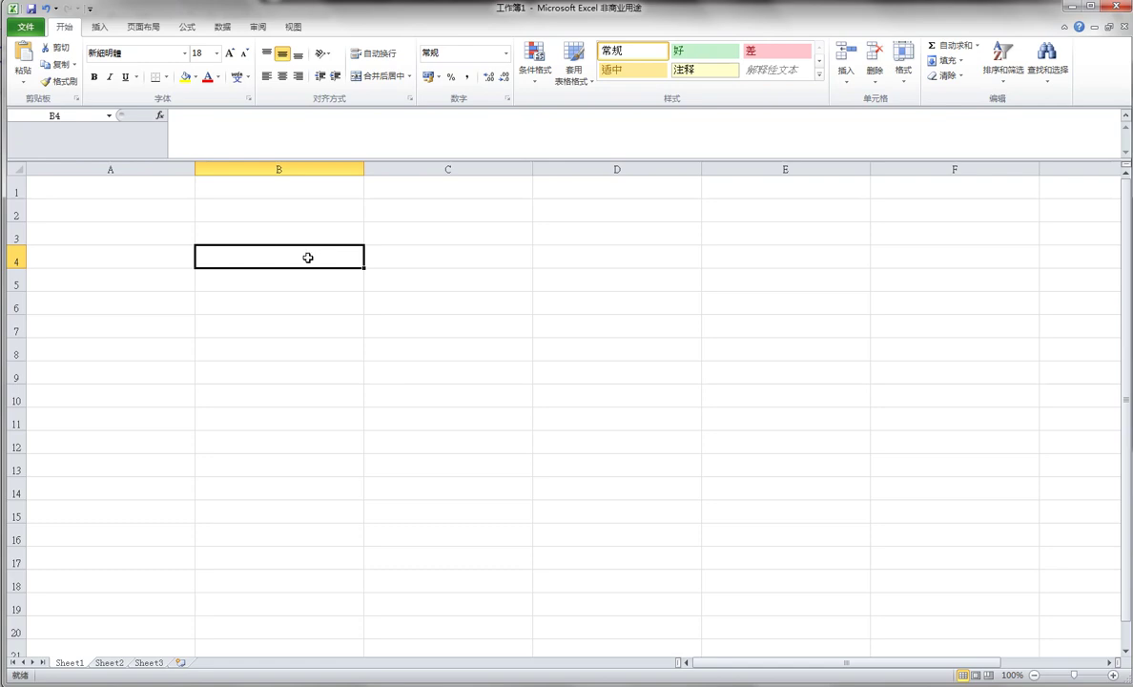
click(324, 236)
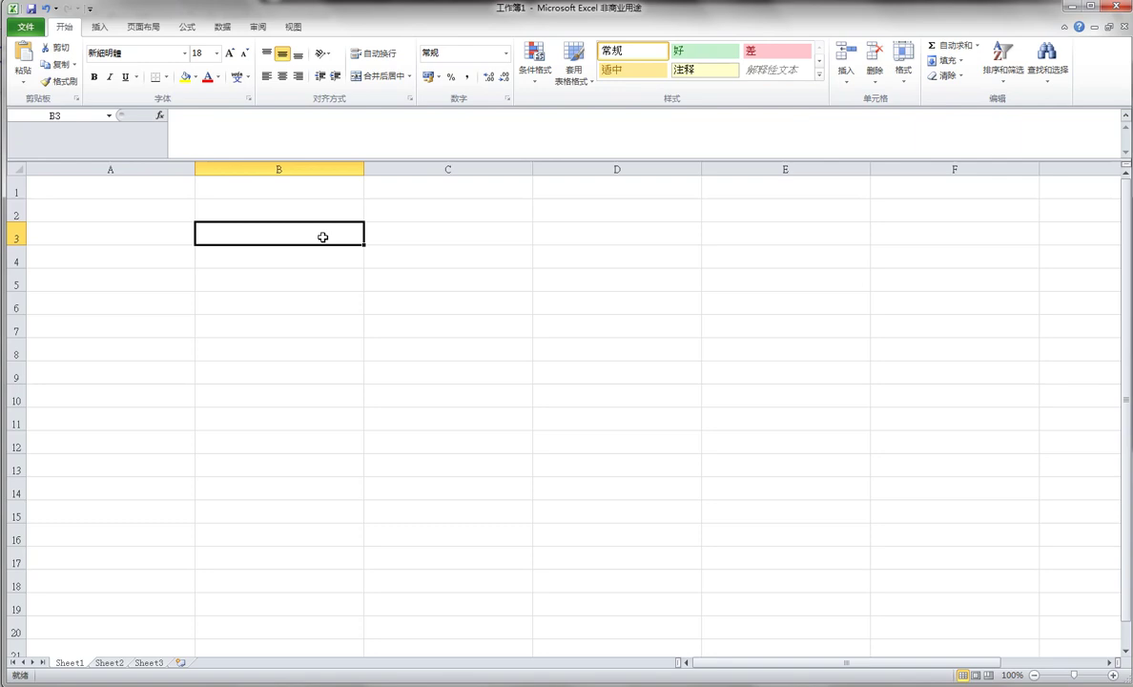
text(Account C)
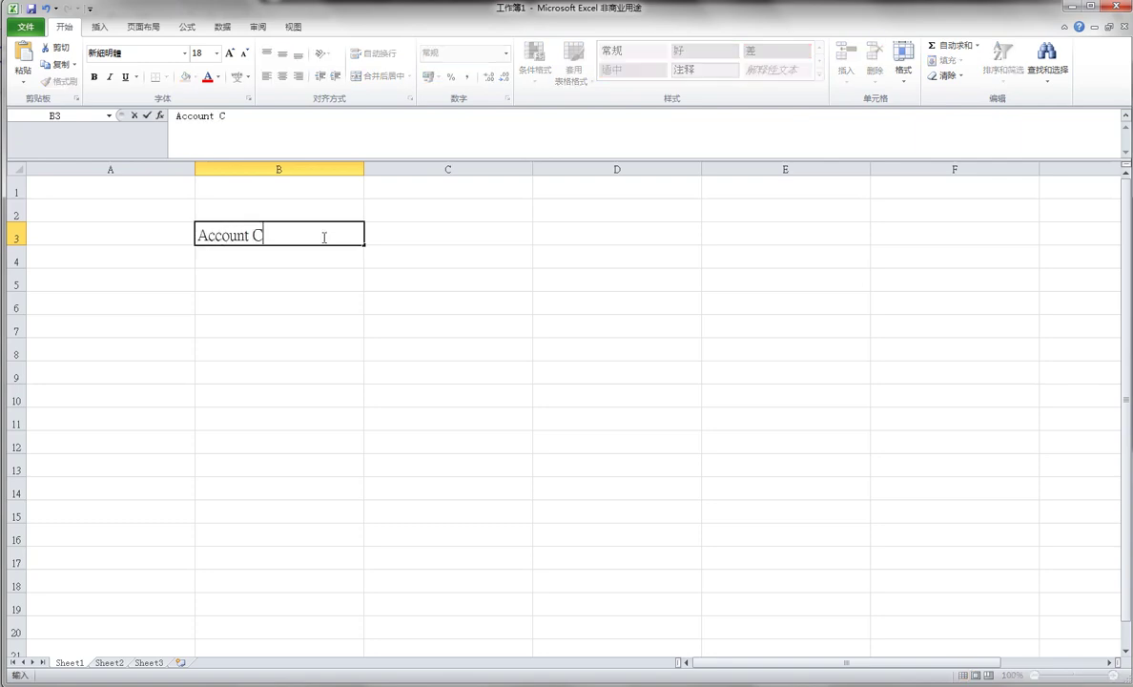
text(lerk)
key(Return)
click(323, 237)
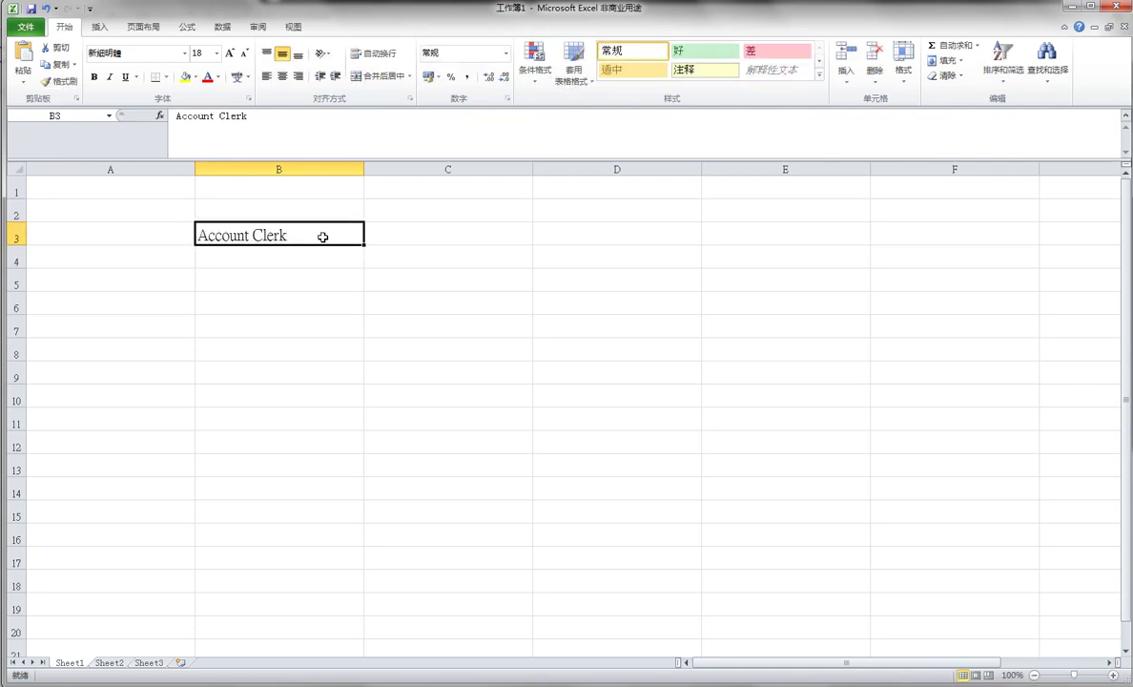
click(306, 116)
text(()
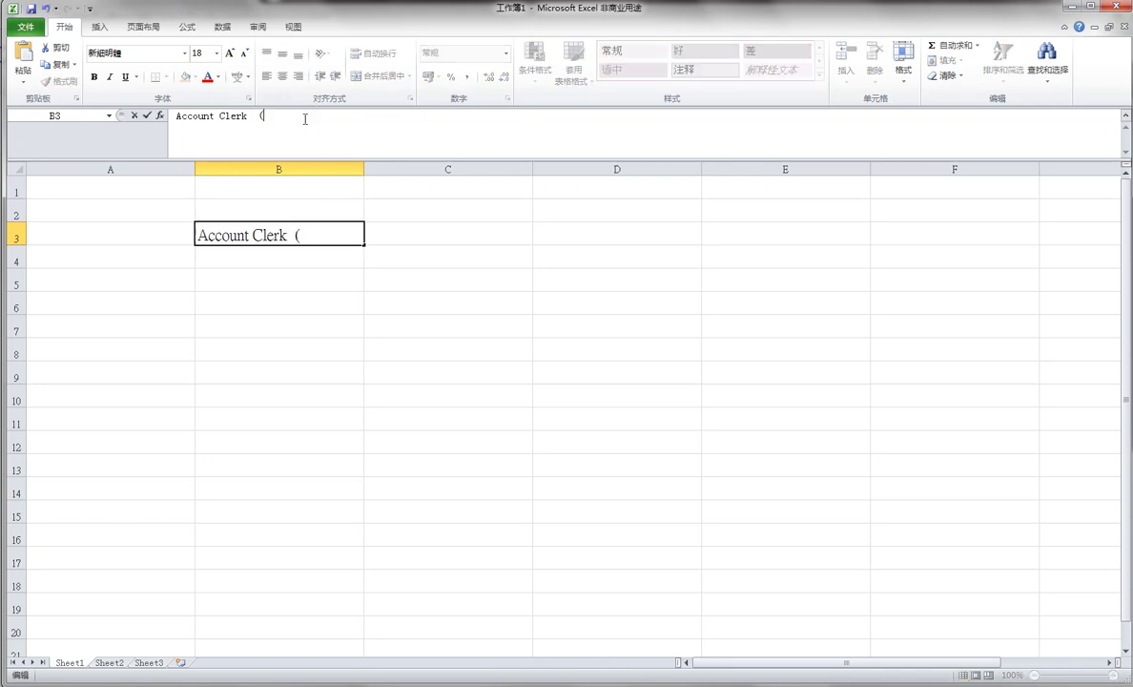
text(Jr/ Sr))
key(Return)
Enter the job title "Accounting Assistant" in cell B2, above the Account Clerk entry.
key(Up)
key(Up)
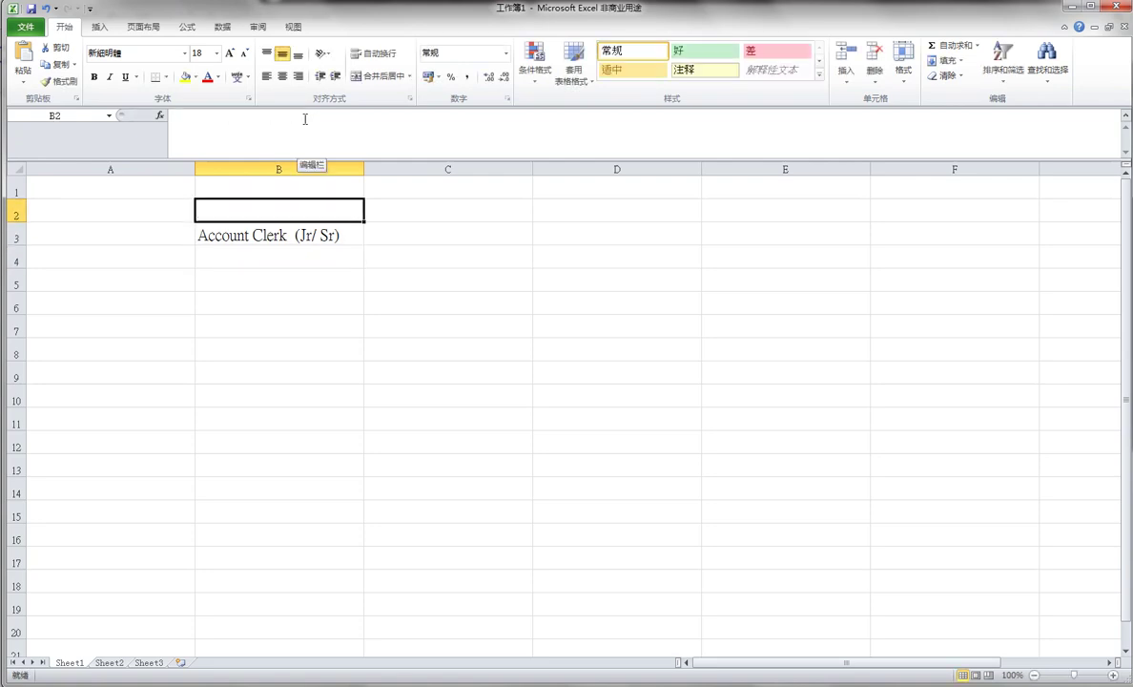
text(Accountin)
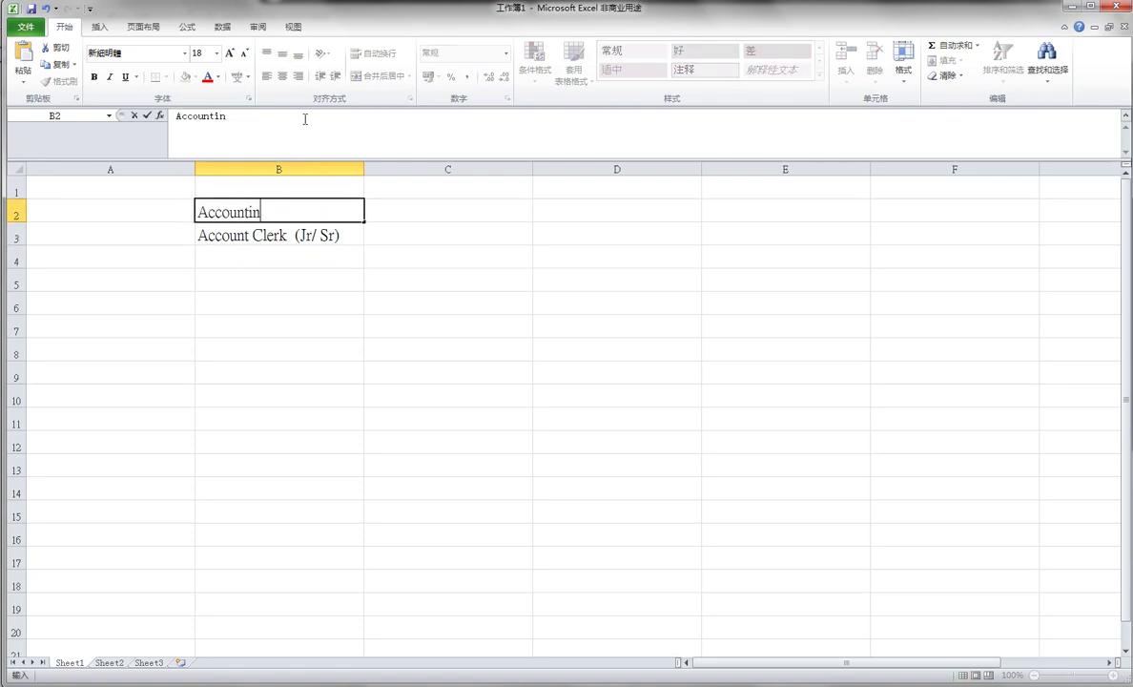
text(g Assista )
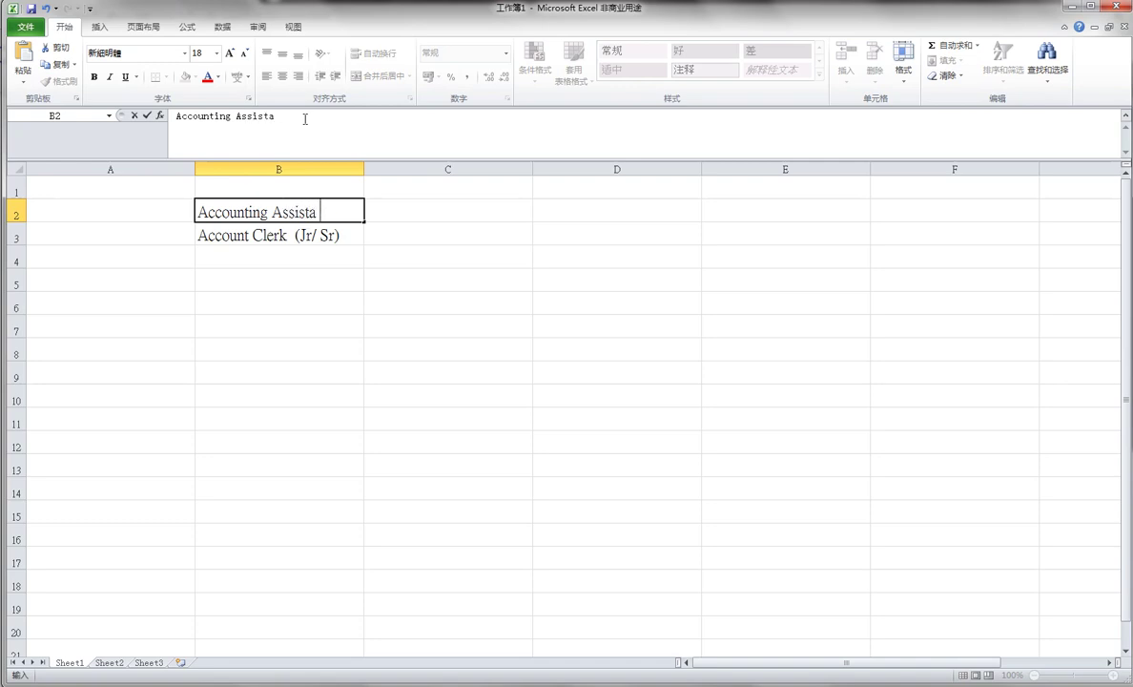
text(nt)
key(Return)
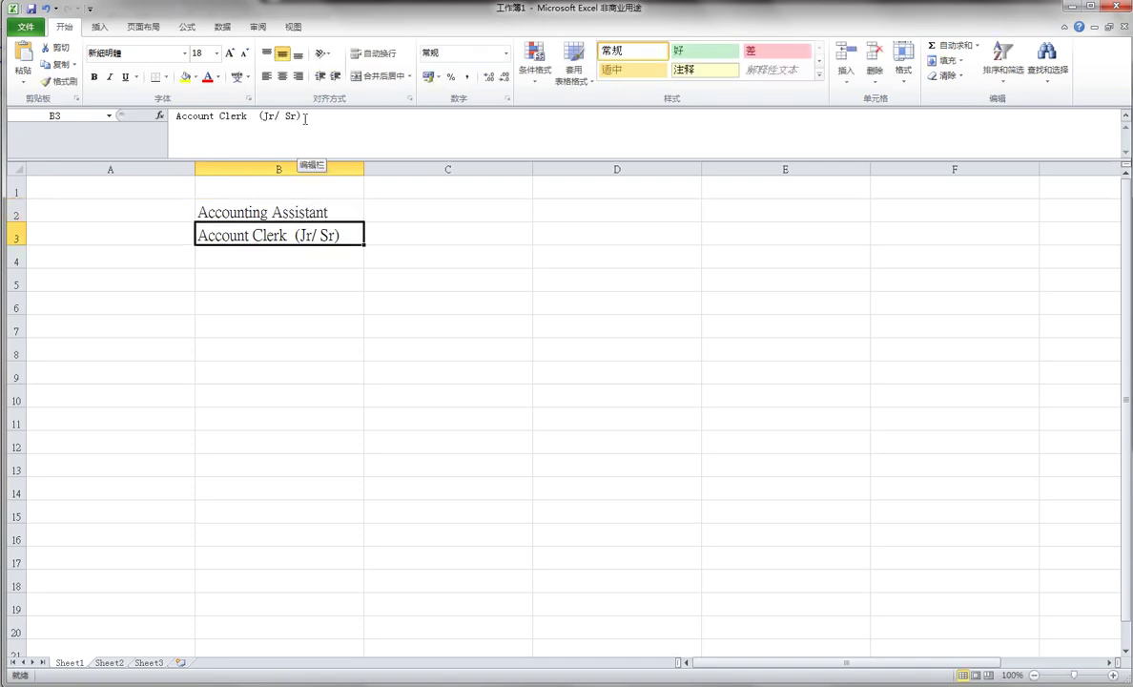
Enter "Book-Keeping" in cell C2 as the duty beside Accounting Assistant.
key(Up)
key(Down)
key(Up)
key(Down)
key(Up)
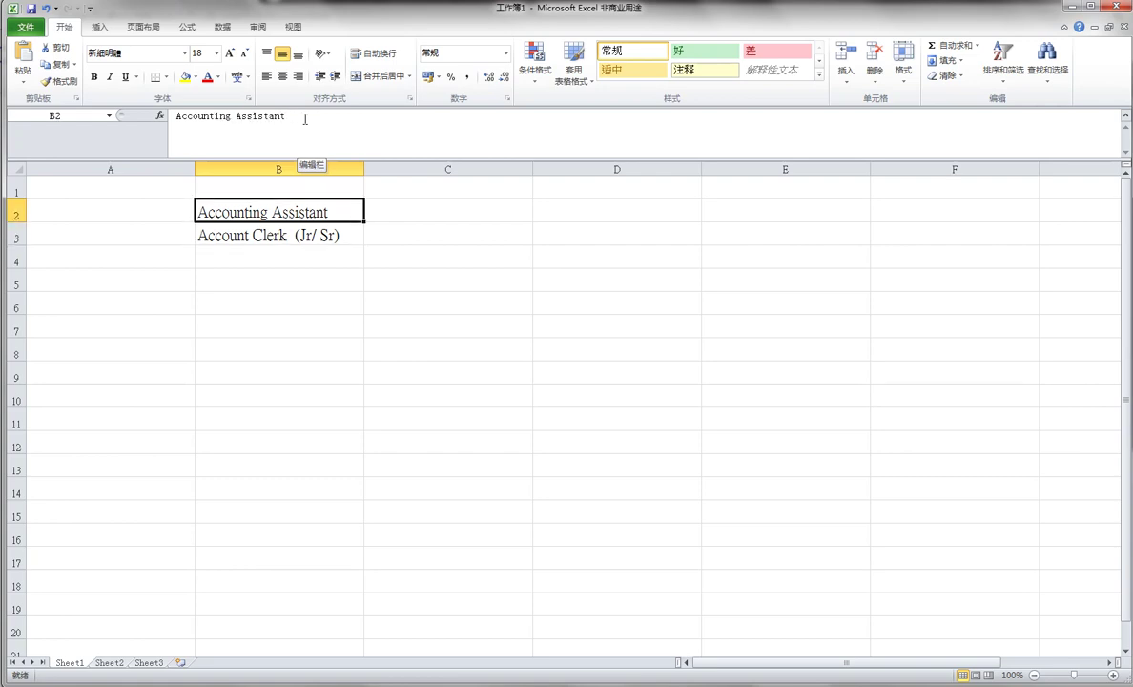
key(Right)
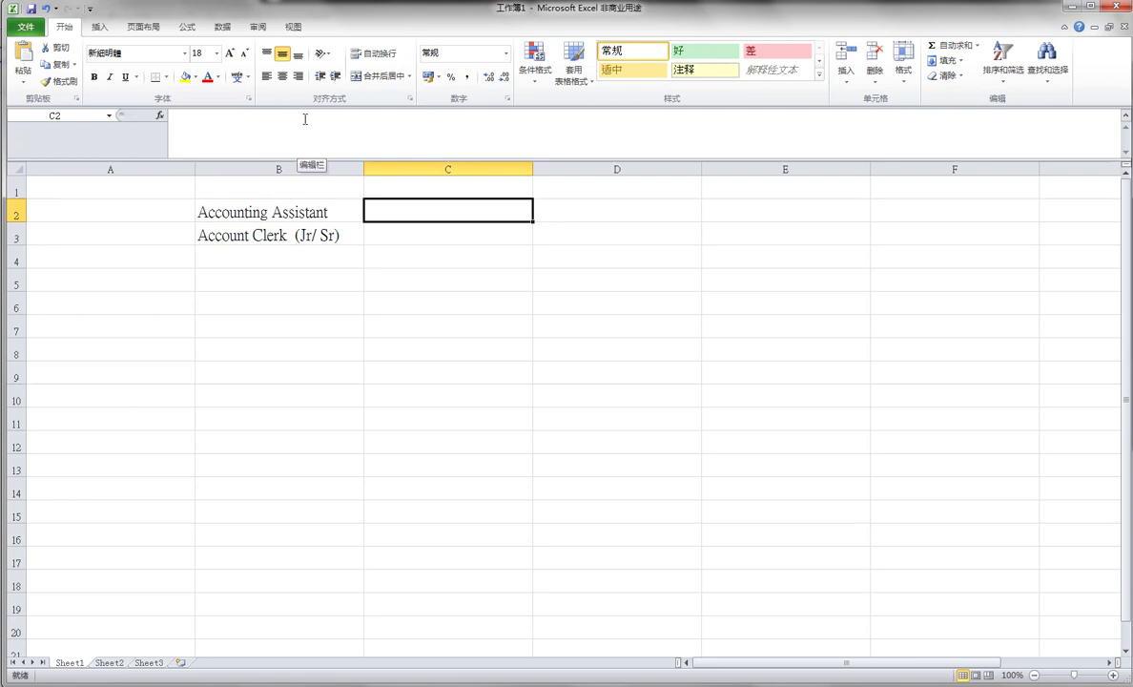
text(Book)
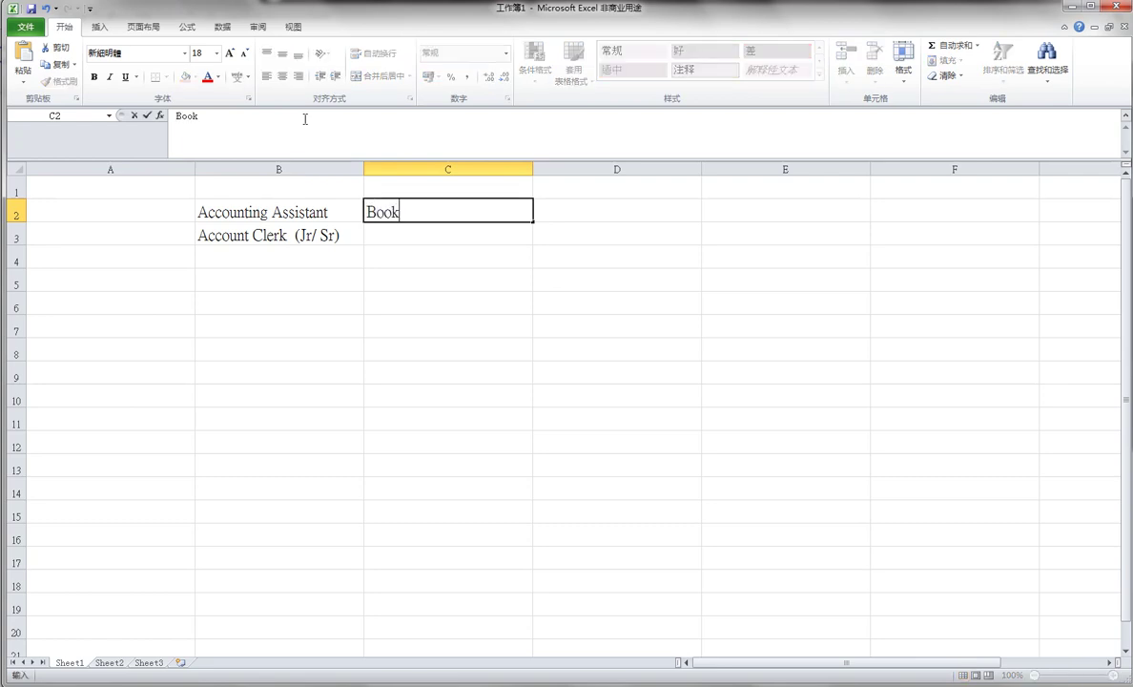
text(-Keepin)
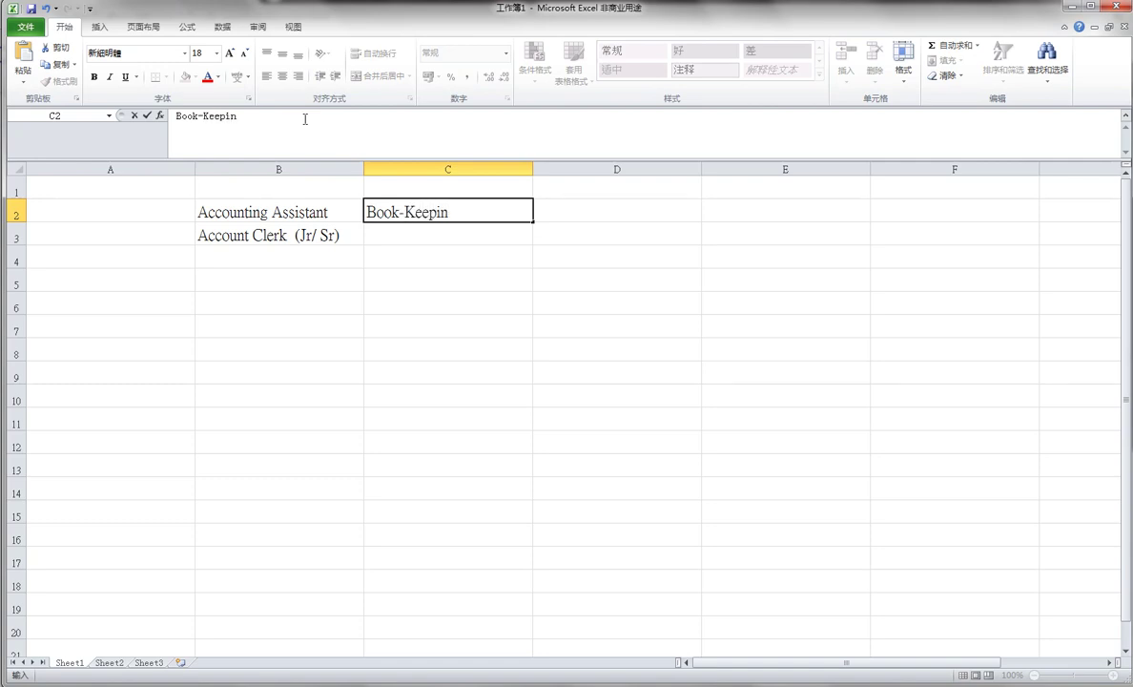
text(g)
key(Return)
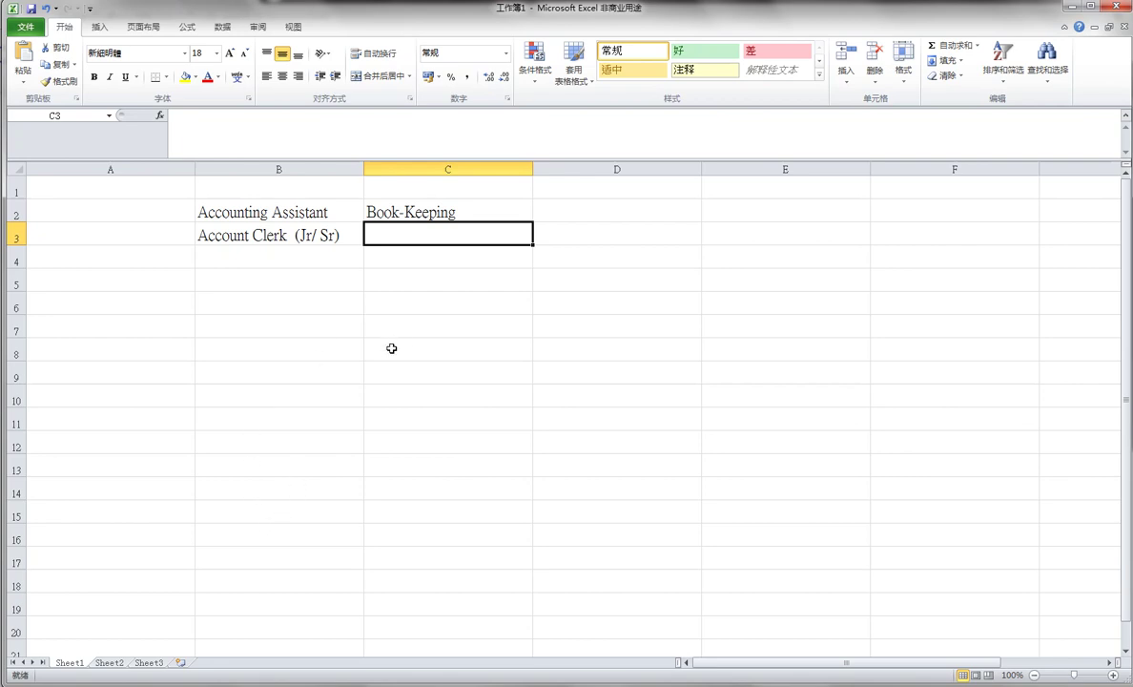
Enter the job title "Accounting Officer" in cell B4 and its duty "G/L" in C4.
click(291, 255)
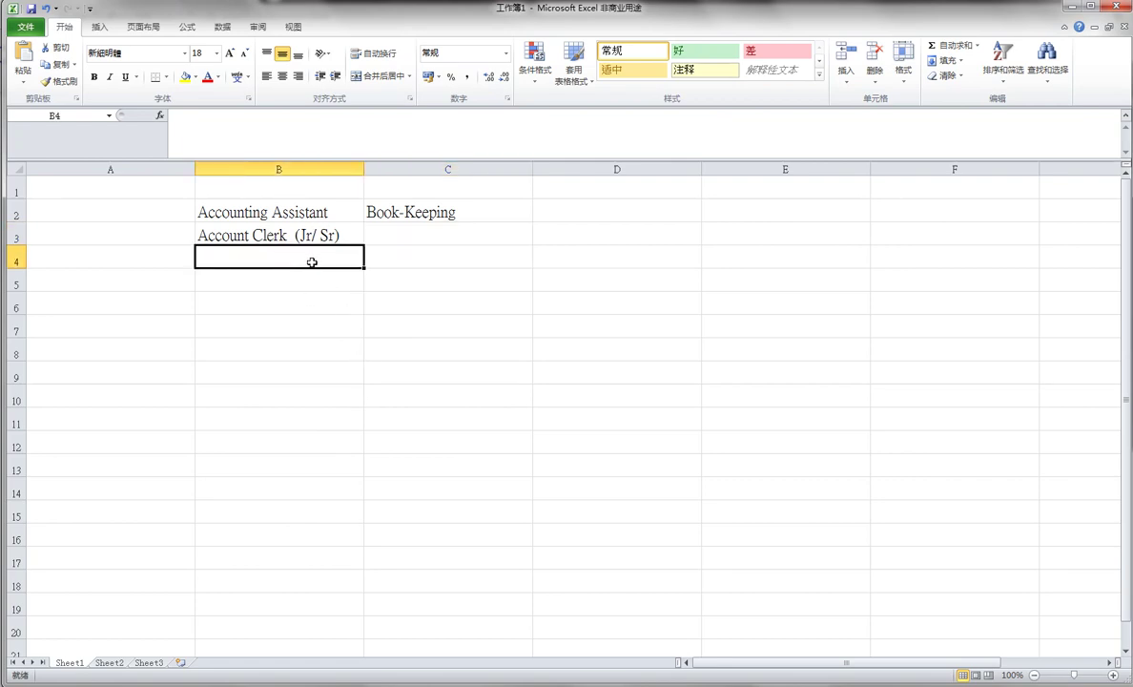
text(Account)
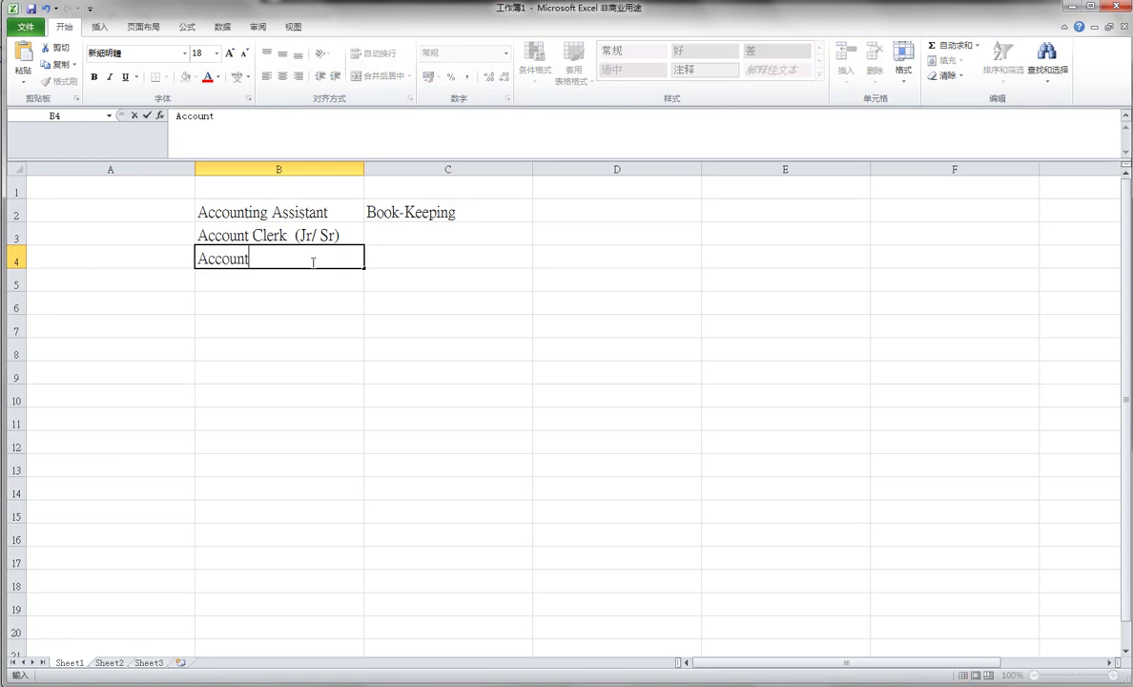
text(ing Officer)
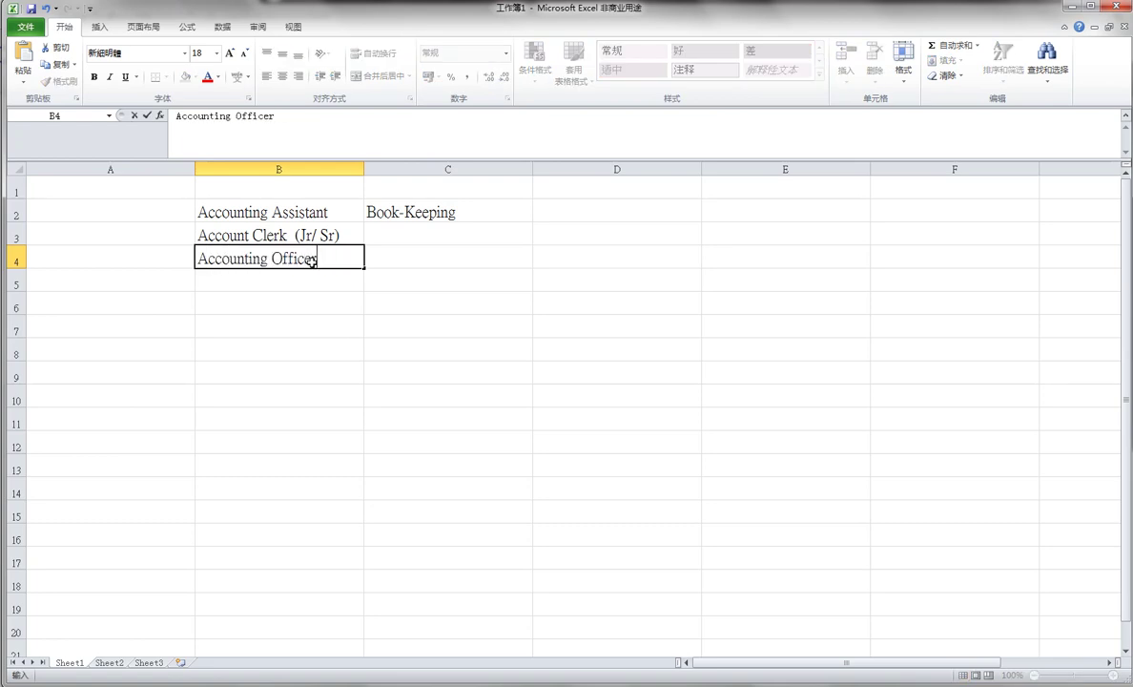
key(Return)
click(312, 260)
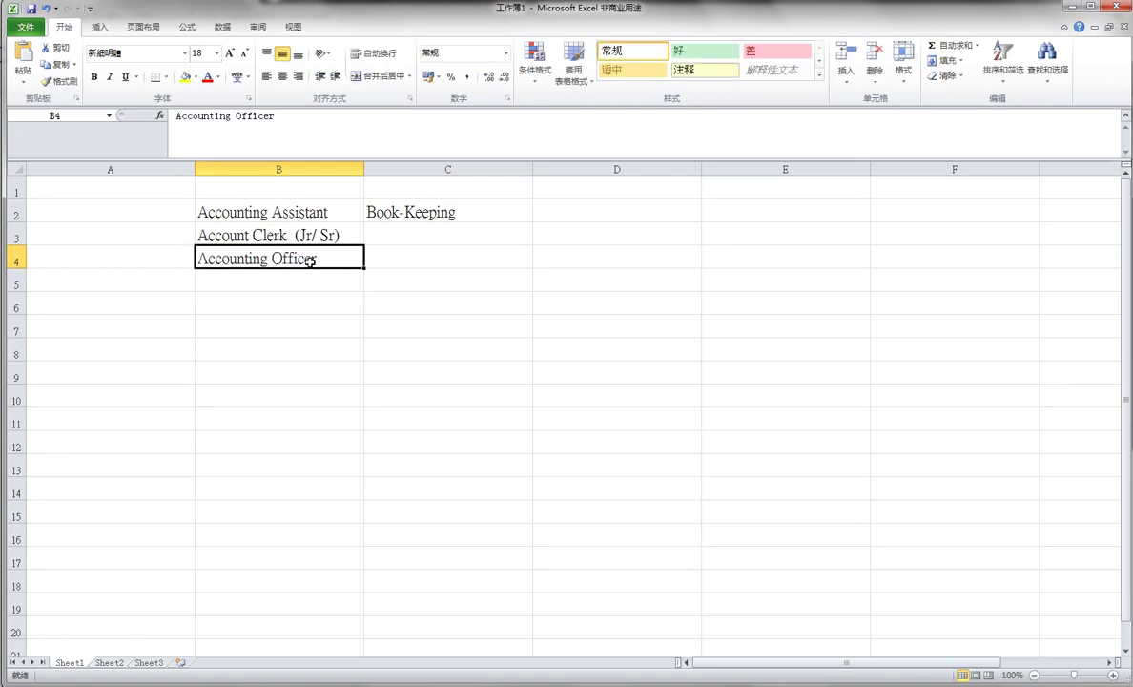
click(231, 283)
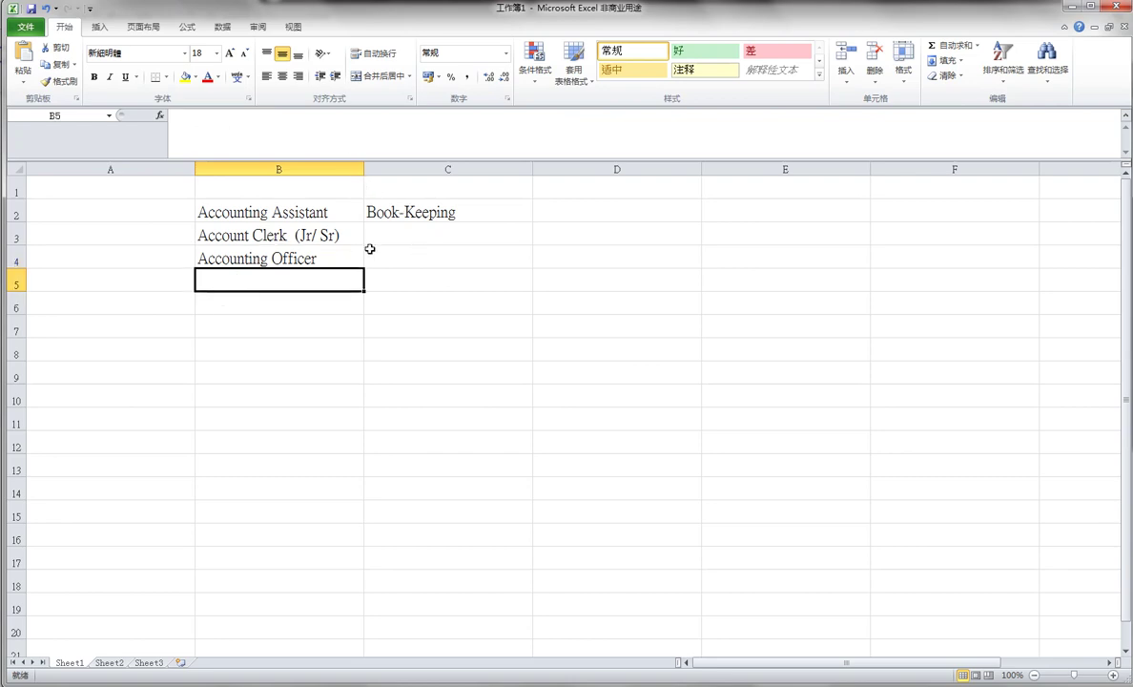
click(432, 259)
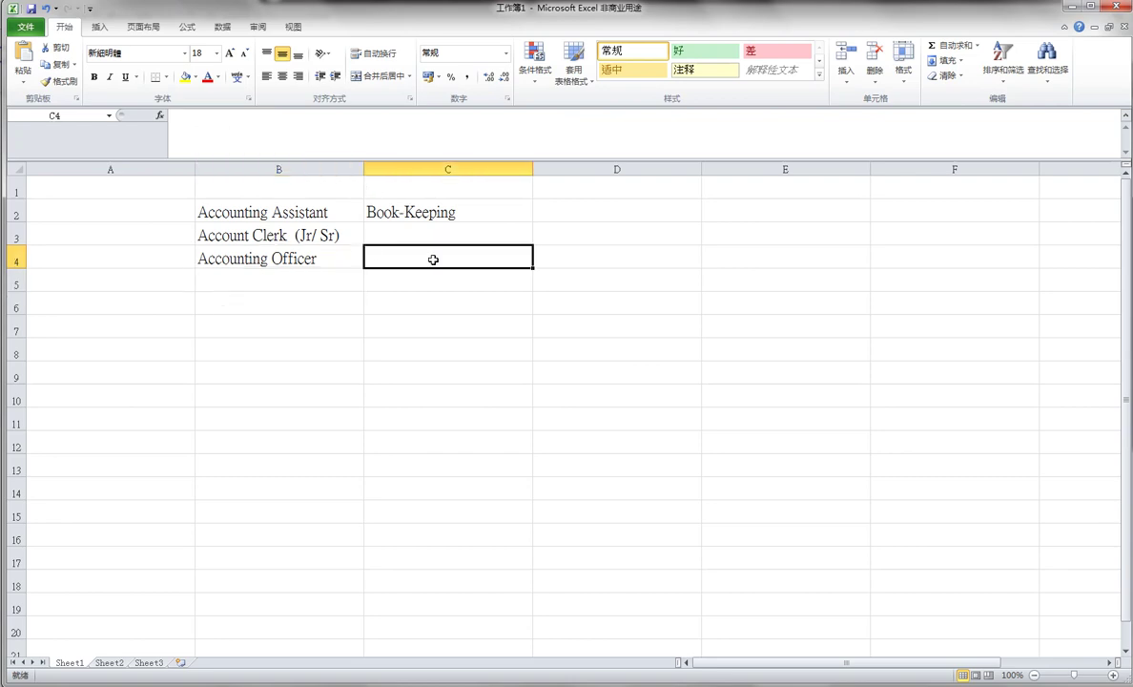
text(G/L)
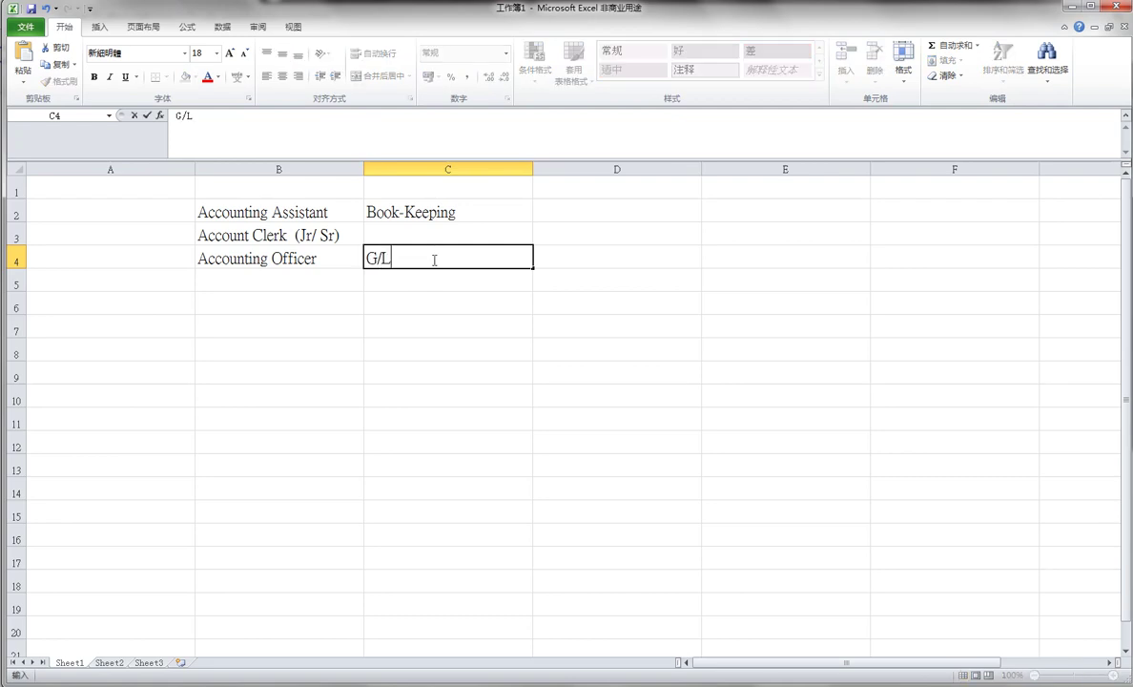
key(Return)
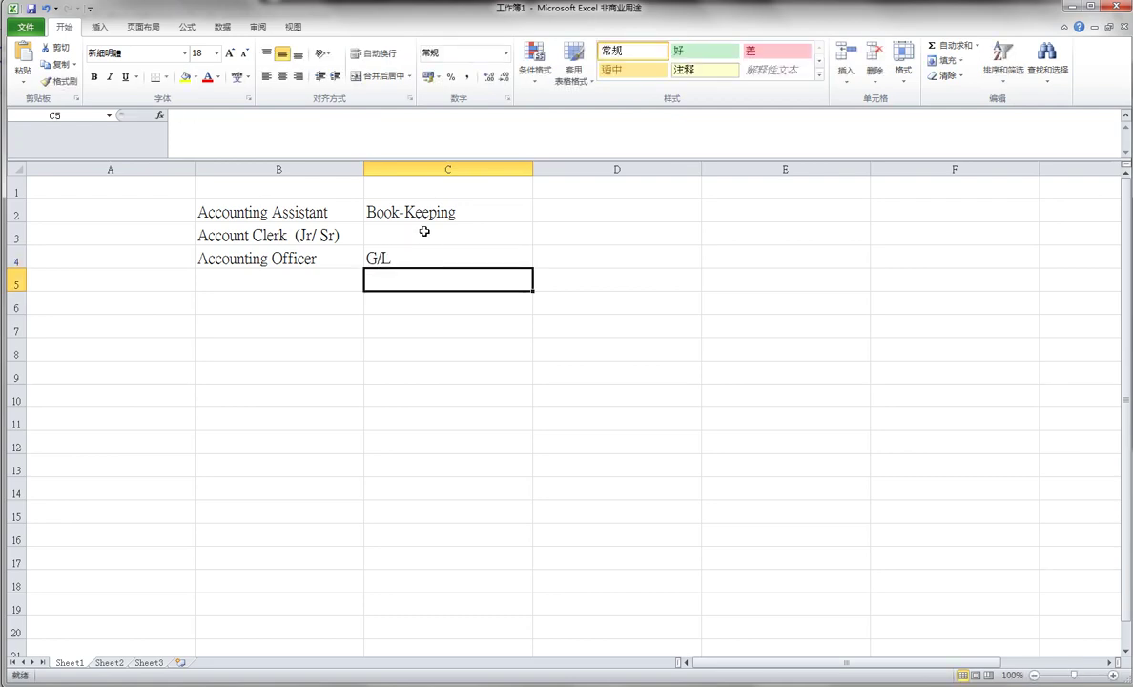
Enter "A/P & A/R" in cell C3 as the Account Clerk's duties and re-enter "G/L" in C4.
click(424, 232)
text(A/P)
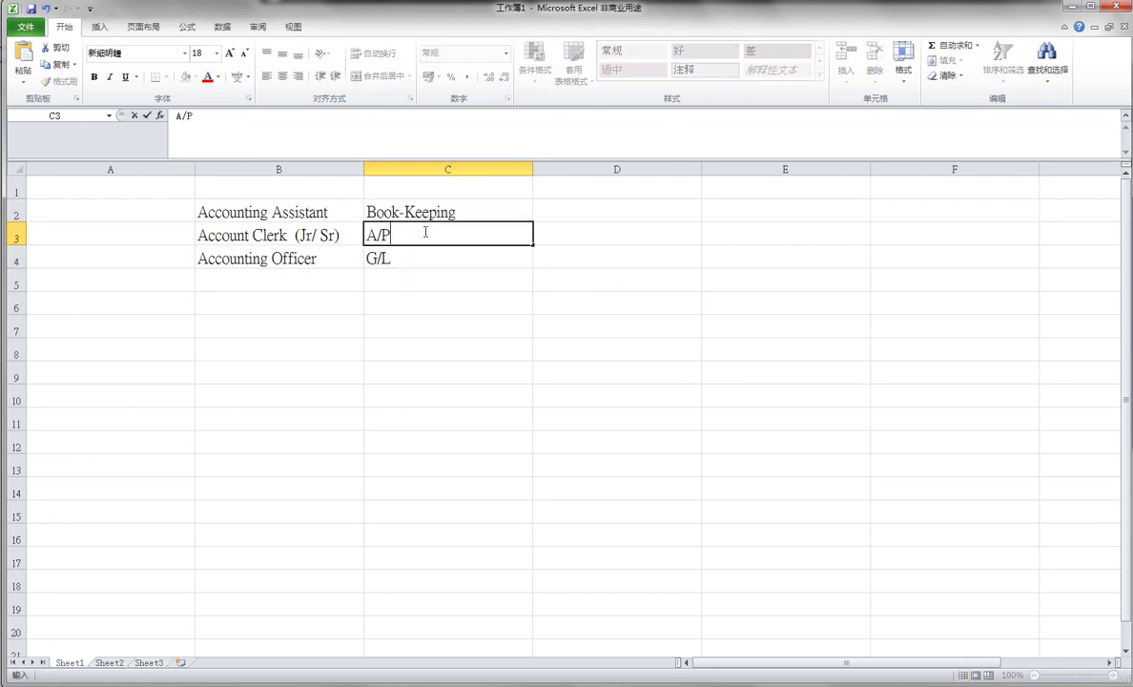
text( 7)
text( A/)
key(BackSpace)
key(BackSpace)
key(BackSpace)
key(BackSpace)
text(7)
key(BackSpace)
text(& A/R)
key(Return)
text(G/L)
key(Return)
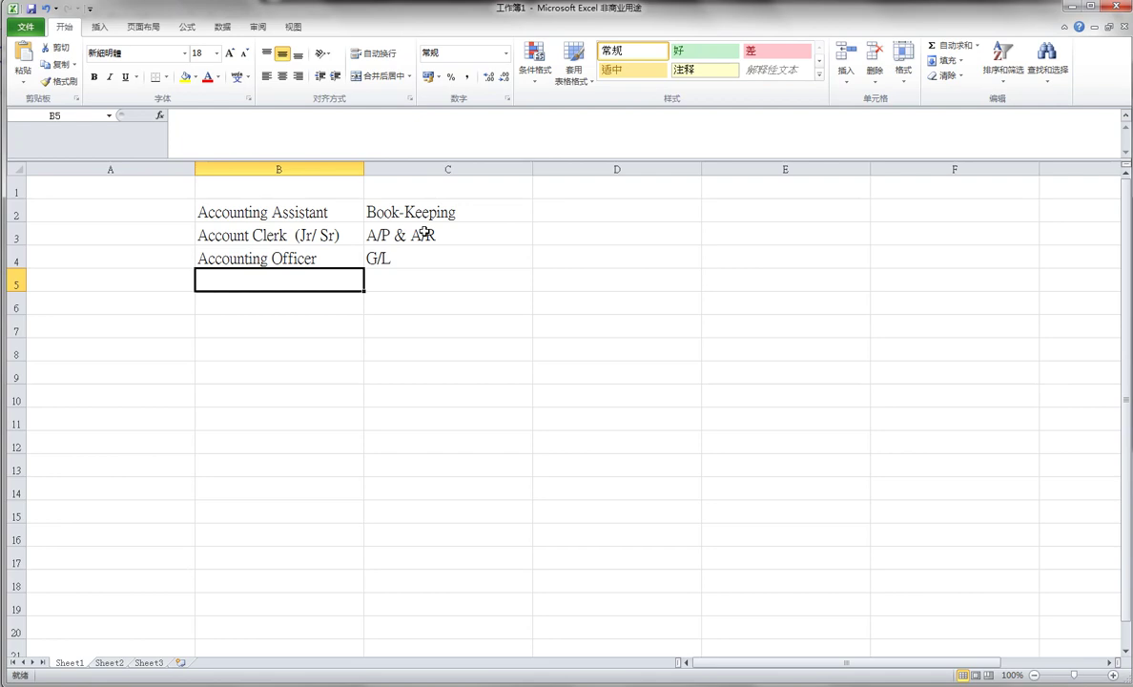
Insert a blank row above the Accounting Officer row, between rows 3 and 4.
key(Up)
click(17, 258)
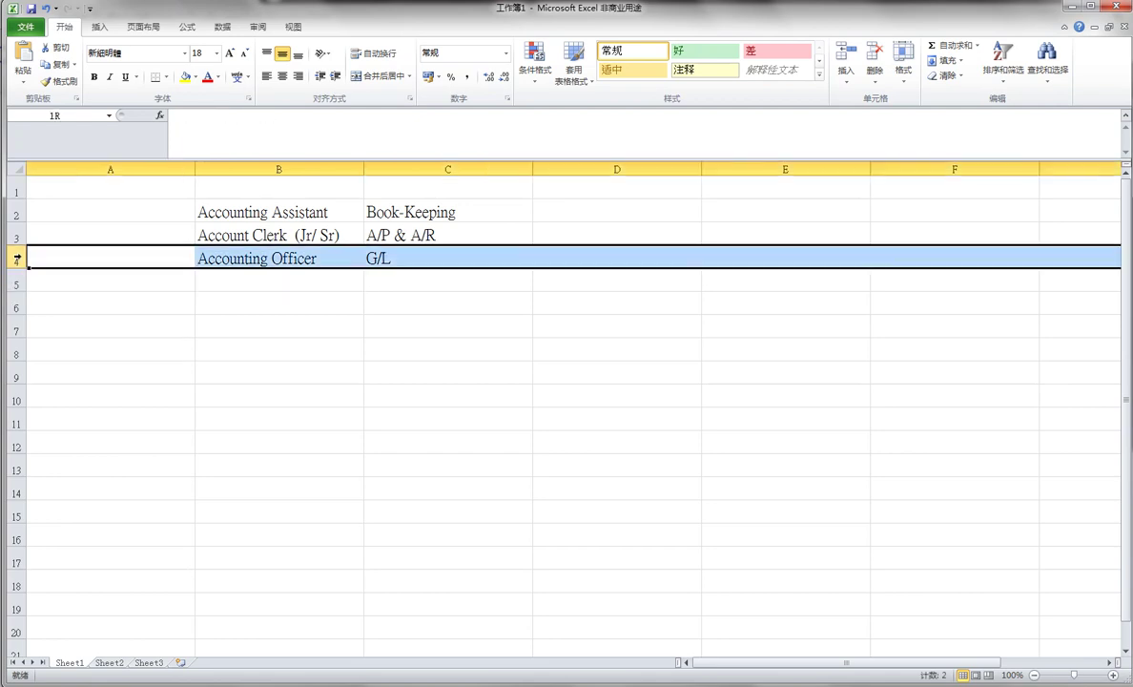
right_click(17, 258)
click(52, 357)
Enter the job title "Accouing Supervior" in cell B4 of the blank row.
click(272, 259)
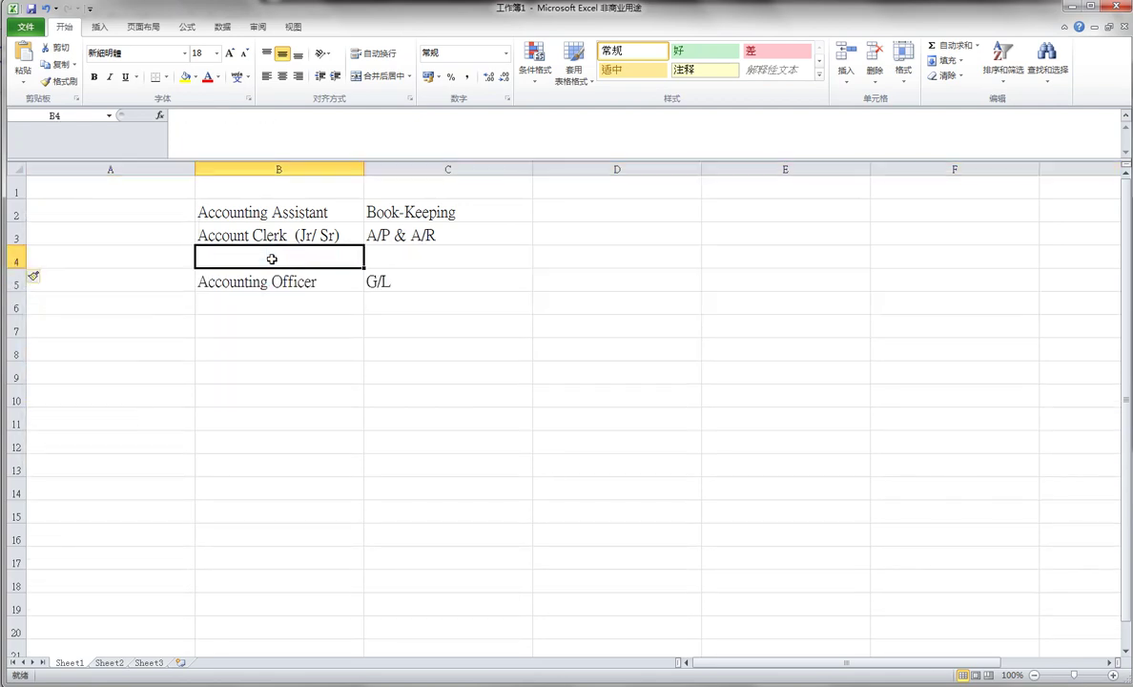
text(Accoujnt)
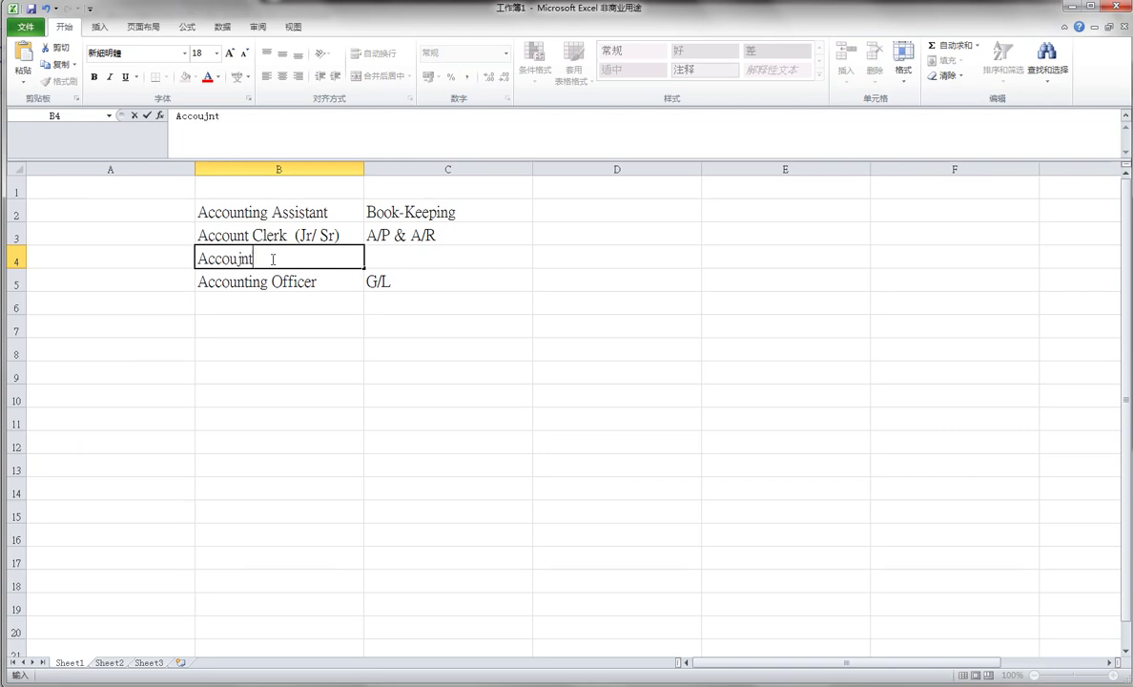
key(BackSpace)
key(BackSpace)
key(BackSpace)
key(BackSpace)
text(uing Supervior)
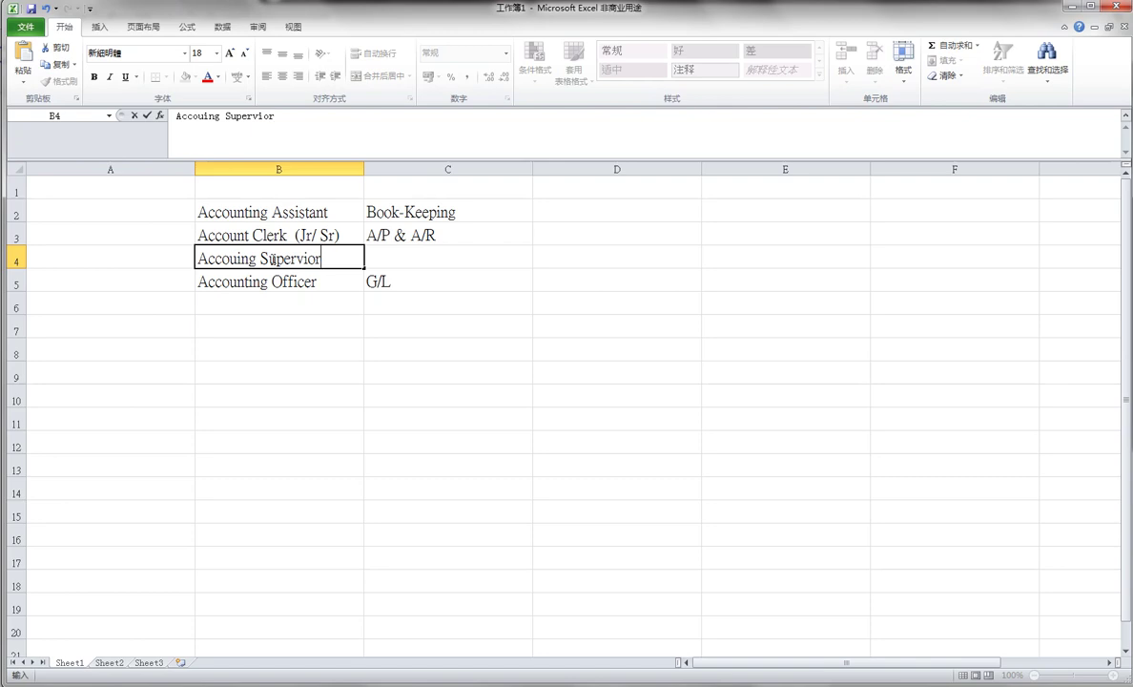
key(Return)
Enter "Team Head" in cell C4 as the role beside the supervisor title.
key(Up)
key(Right)
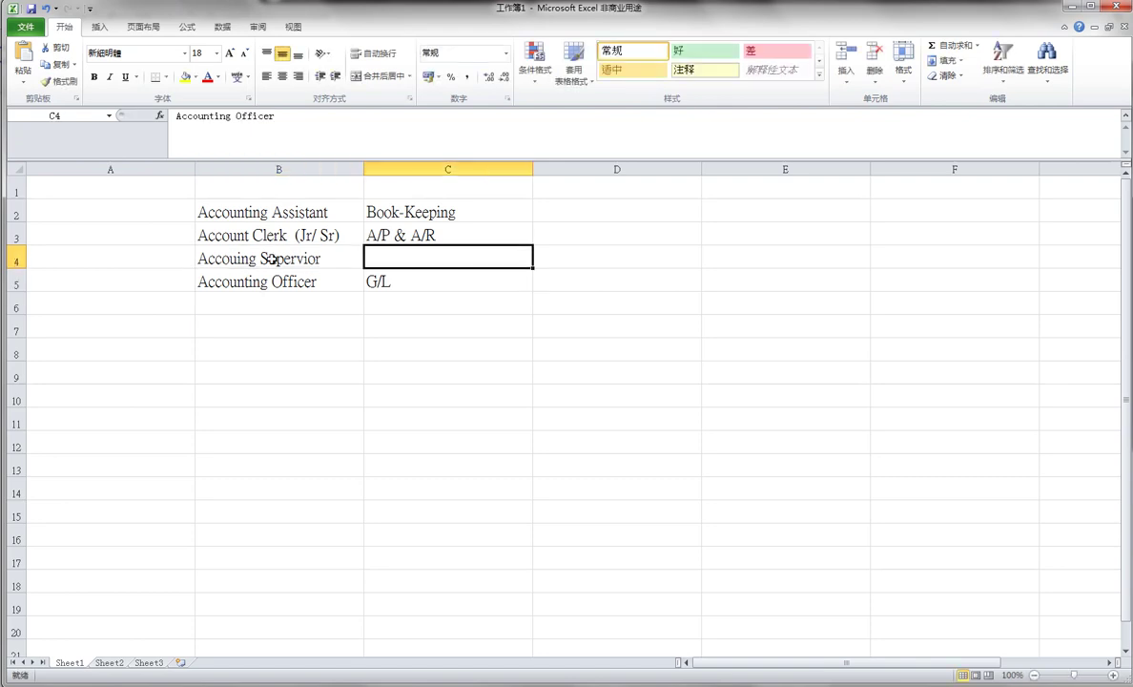
text(Team )
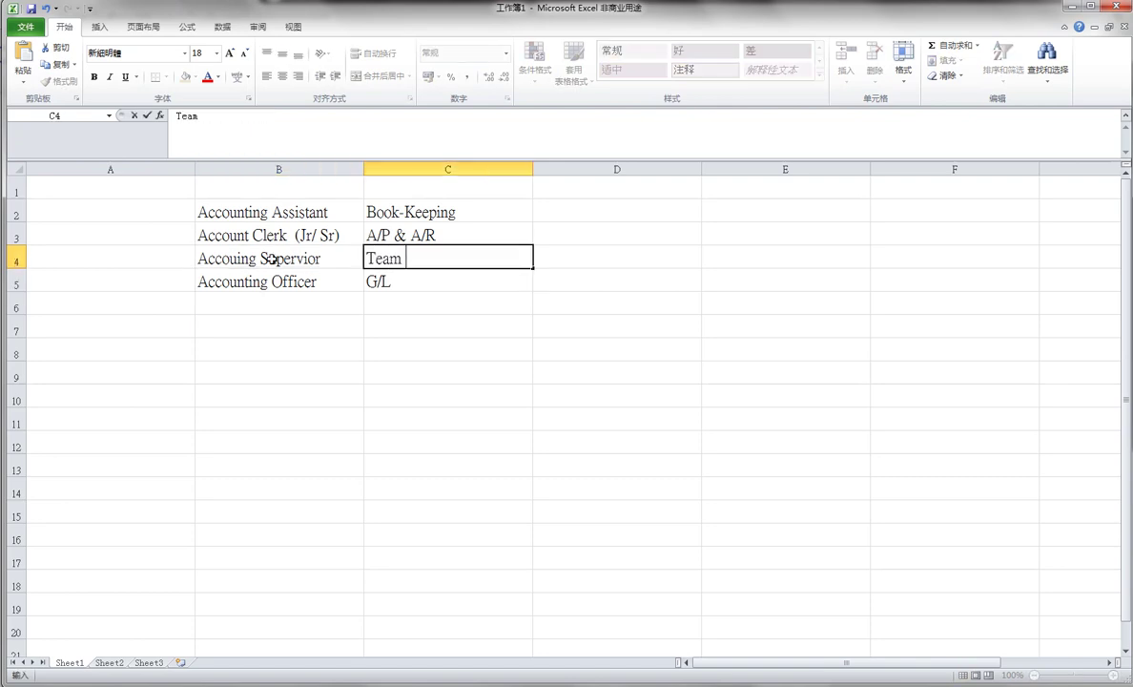
text(Head)
key(Tab)
key(Return)
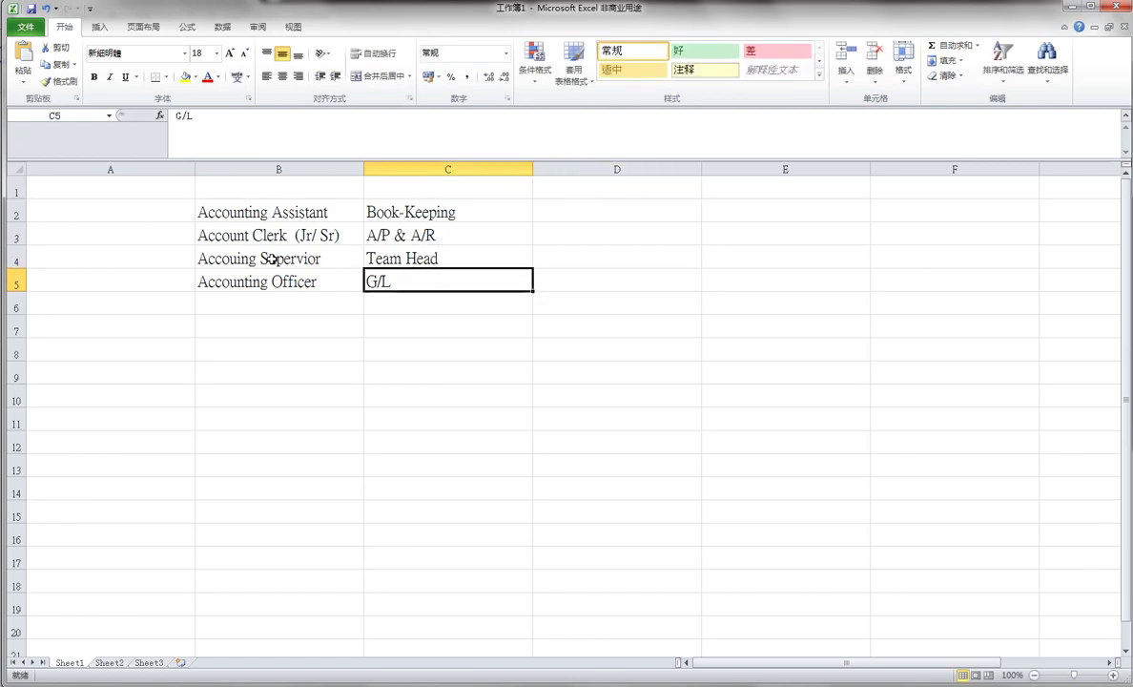
Enter the job title "Assistant Accountant" in cell B6, below Accounting Officer.
key(Left)
key(Left)
key(Down)
key(Right)
text(Ai)
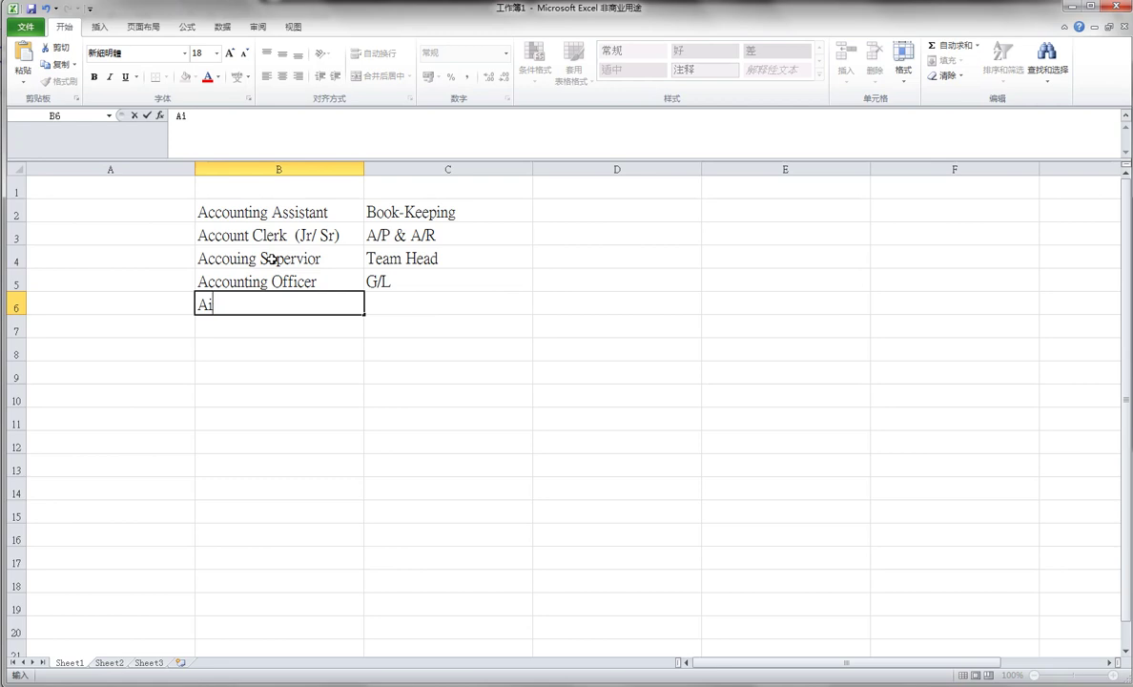
key(BackSpace)
text(ssistant Accountant)
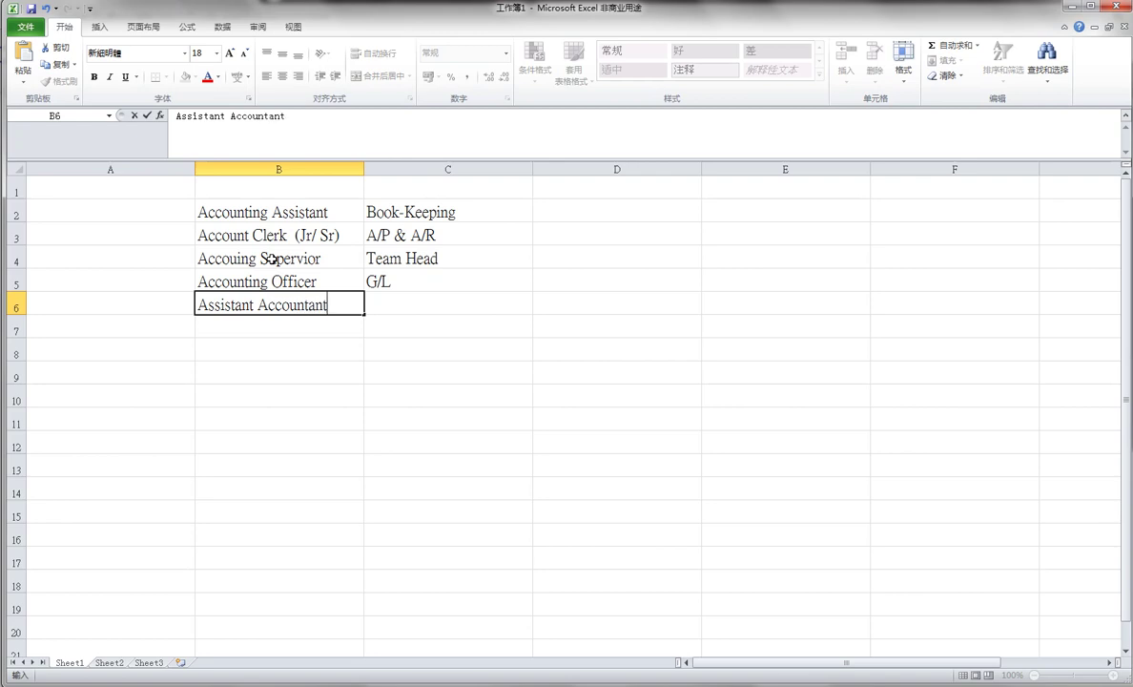
key(Return)
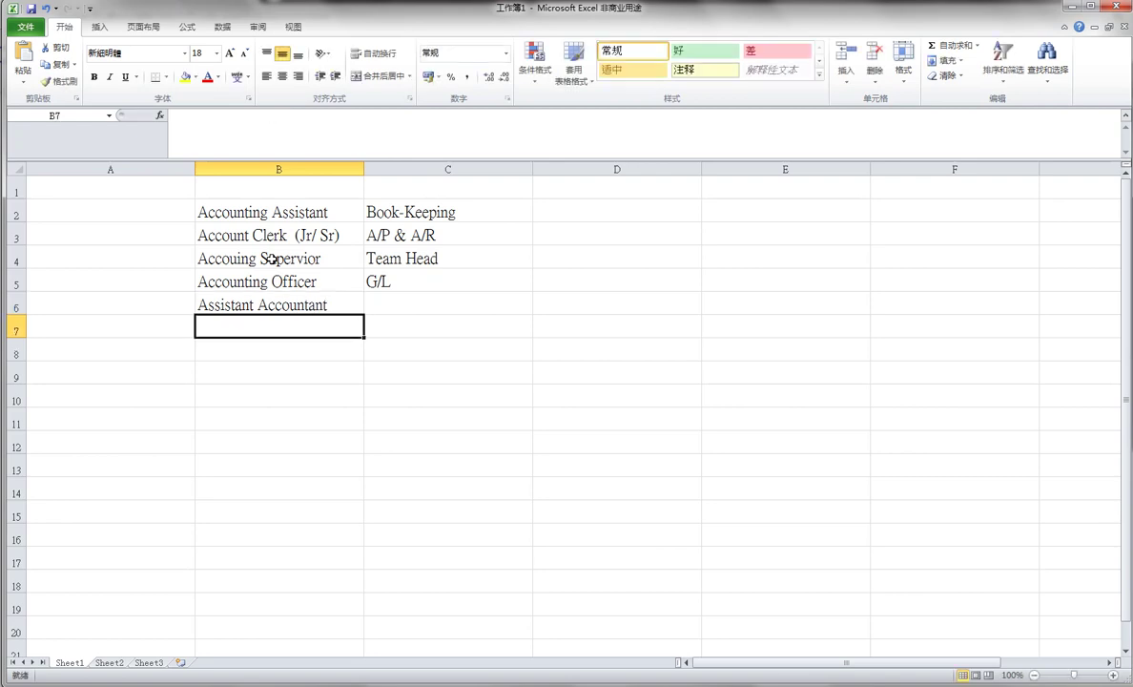
Enter "Accounting" in cell C6 as the duty beside Assistant Accountant.
key(Up)
key(Right)
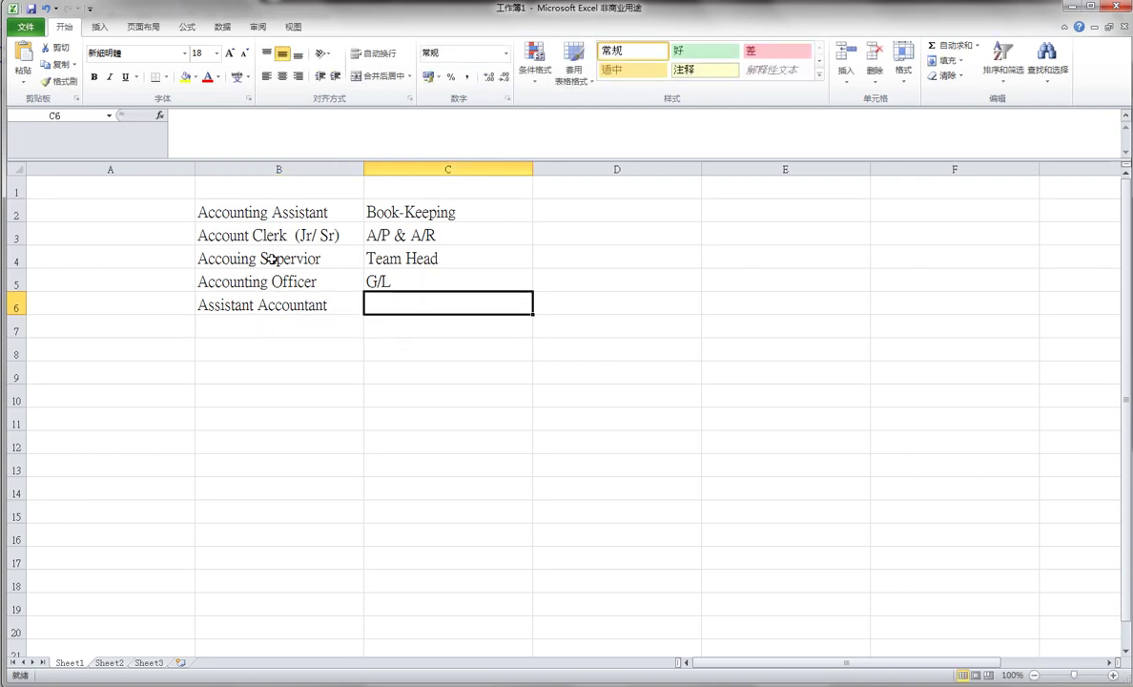
key(Up)
key(Down)
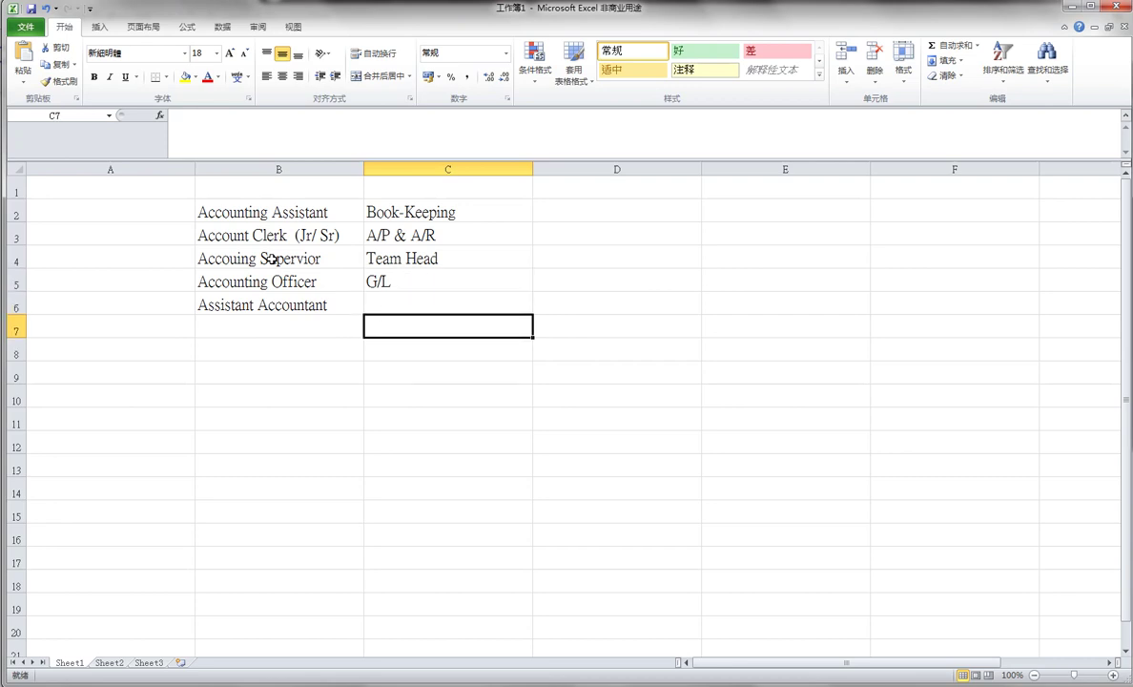
key(Down)
key(Up)
text(Accounting)
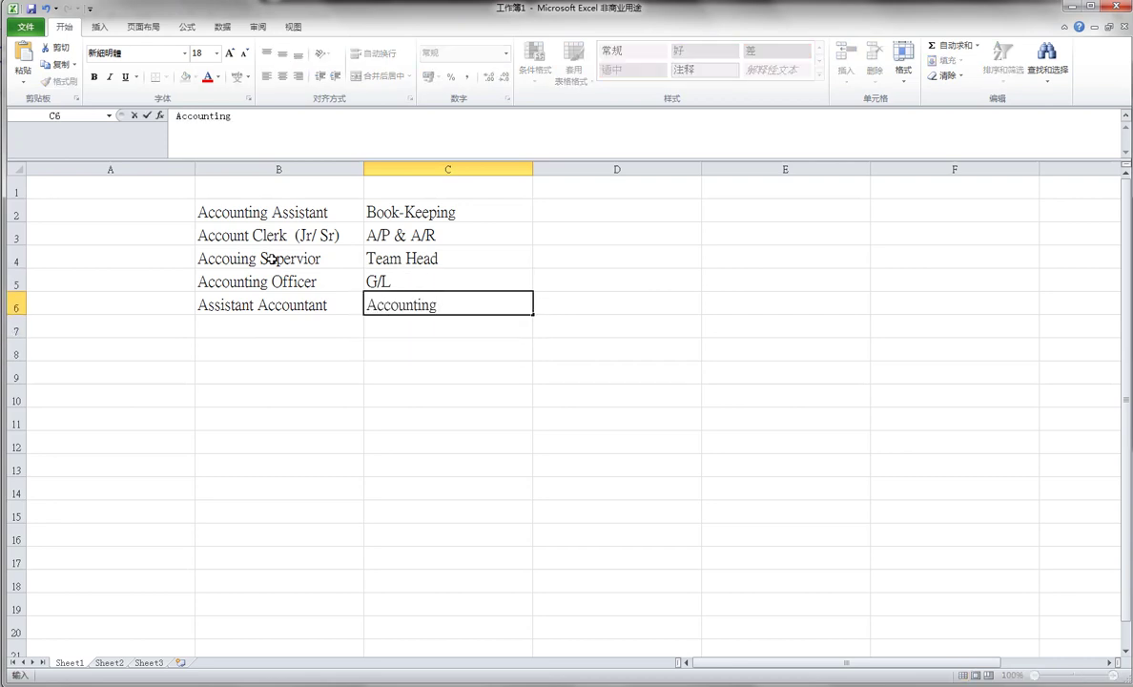
key(Return)
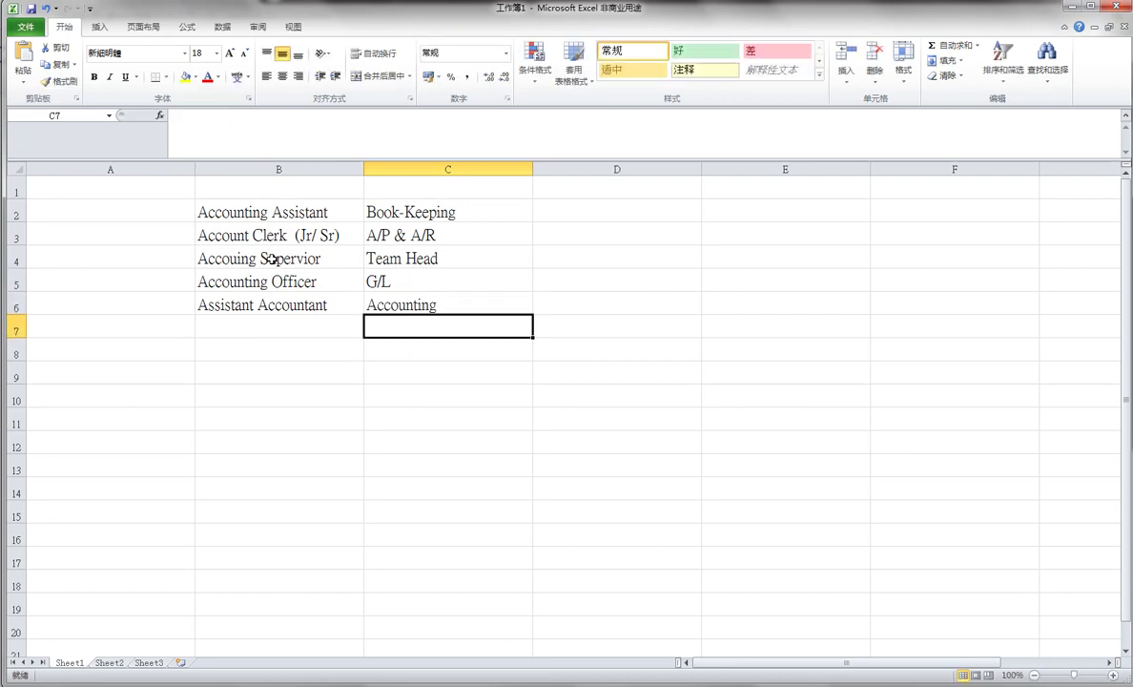
Enter the job title "Accountant" in cell B7, below Assistant Accountant.
key(Left)
text(Acc)
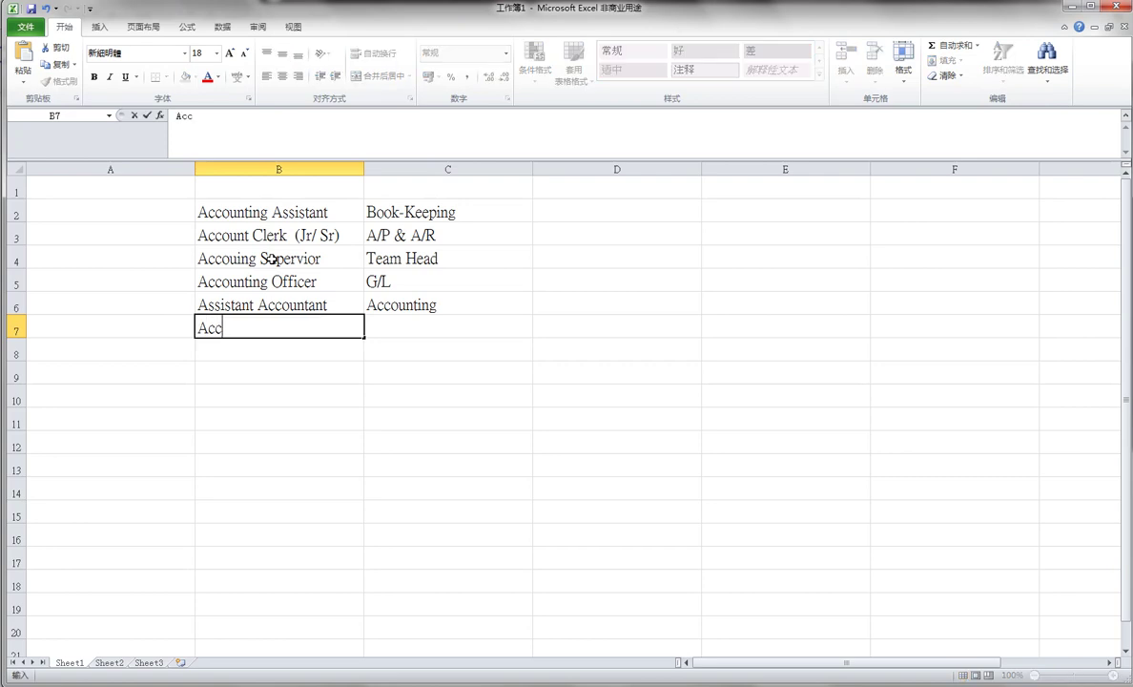
text(ountnat)
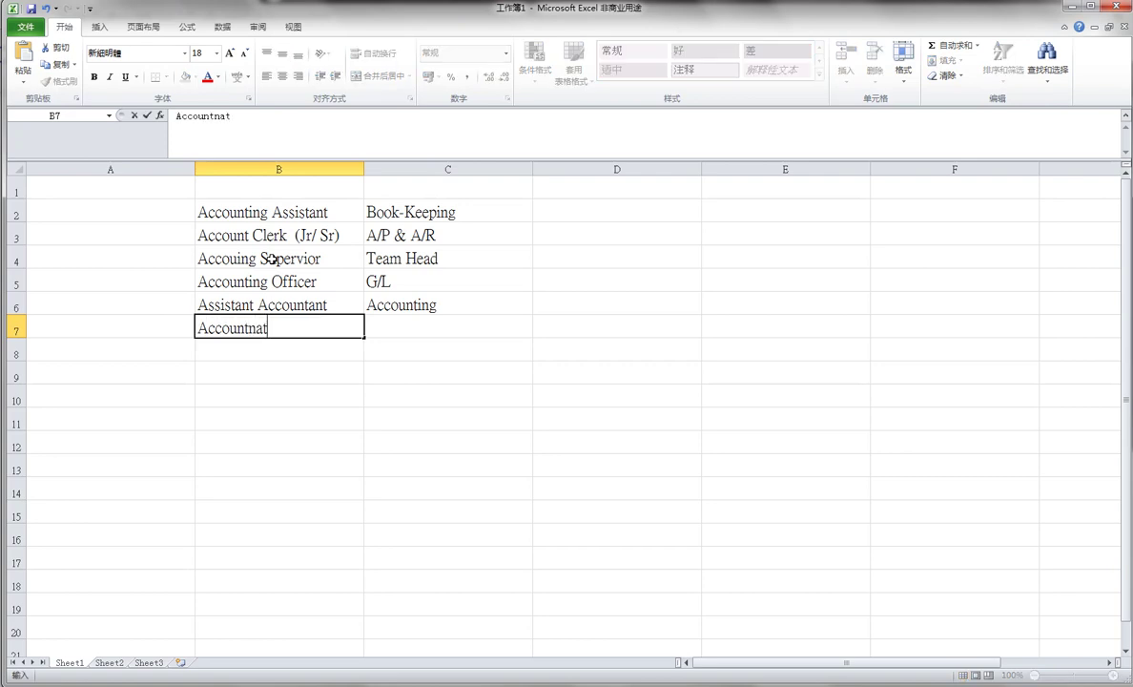
key(Return)
key(Up)
key(F2)
key(BackSpace)
key(BackSpace)
key(BackSpace)
text(ant)
key(Return)
Enter the job title "Assistant Accounting Manager" in cell B8, below Accountant.
text(A)
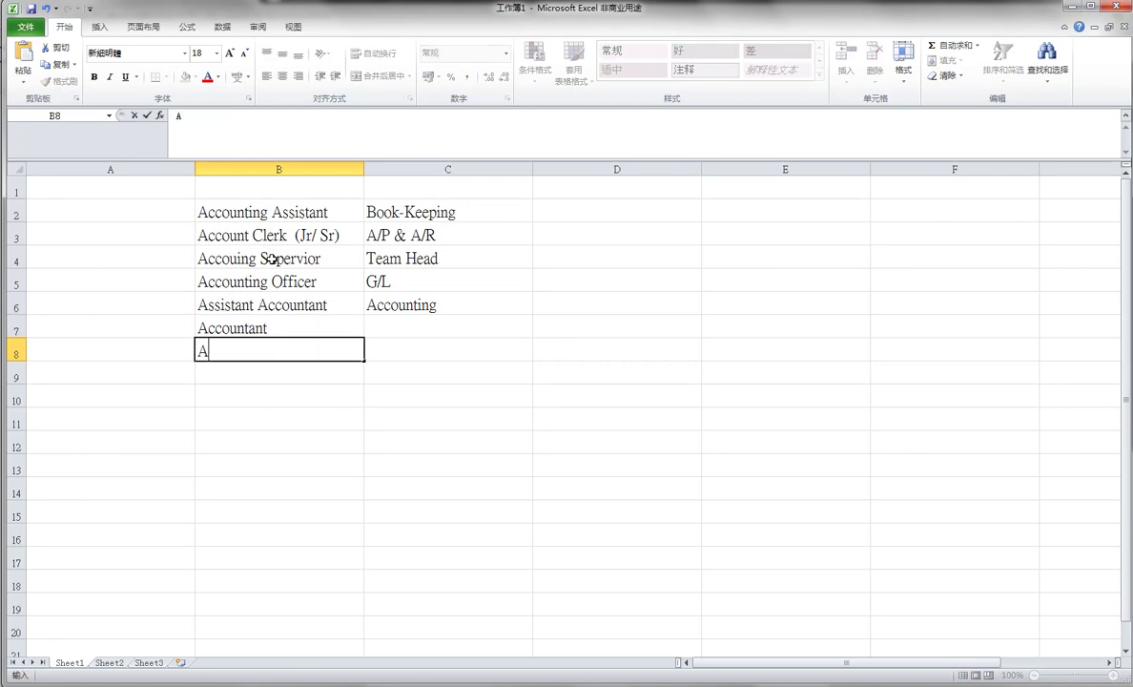
text(ss)
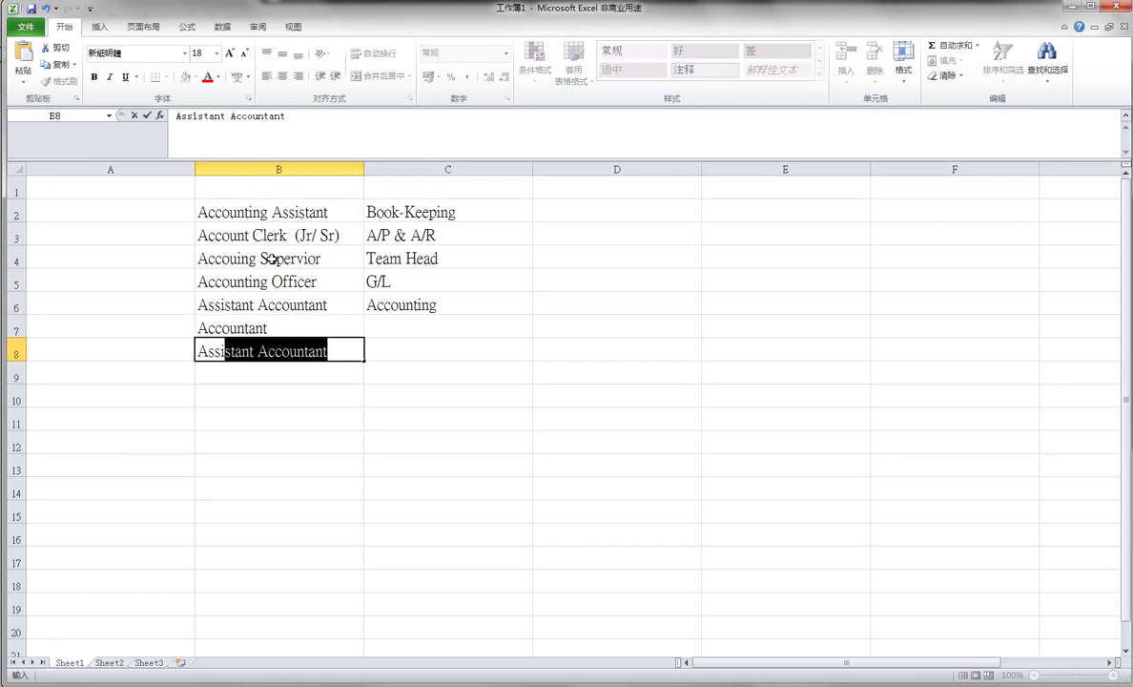
text(i)
key(Return)
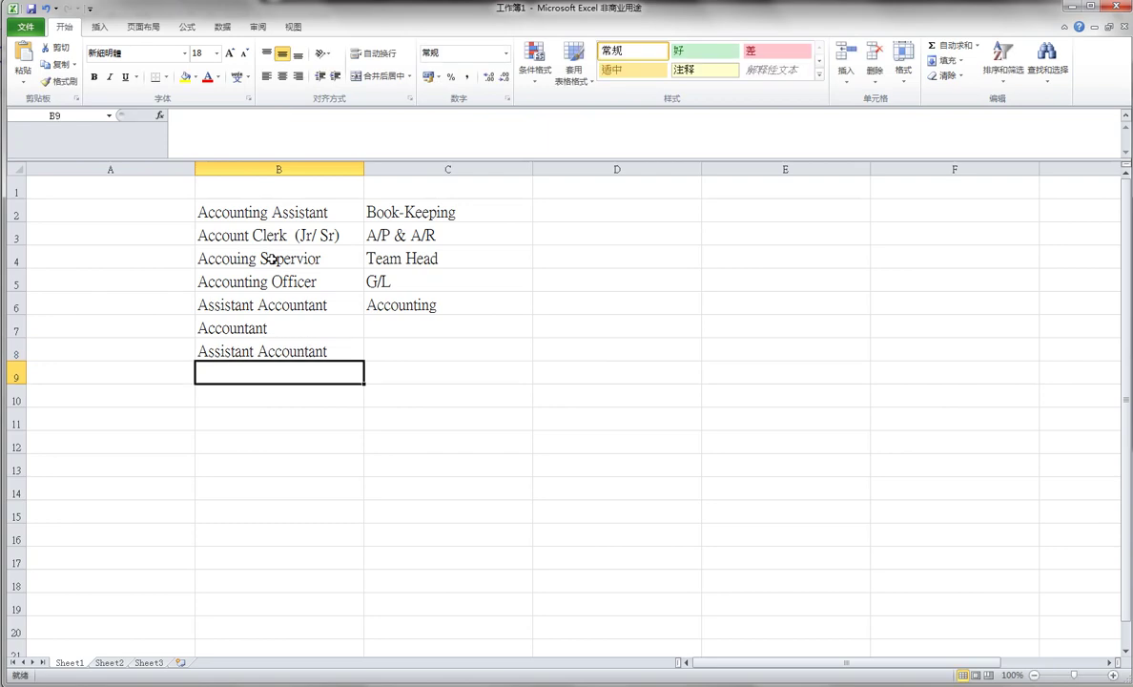
key(Up)
key(F2)
key(BackSpace)
key(BackSpace)
key(BackSpace)
key(BackSpace)
key(BackSpace)
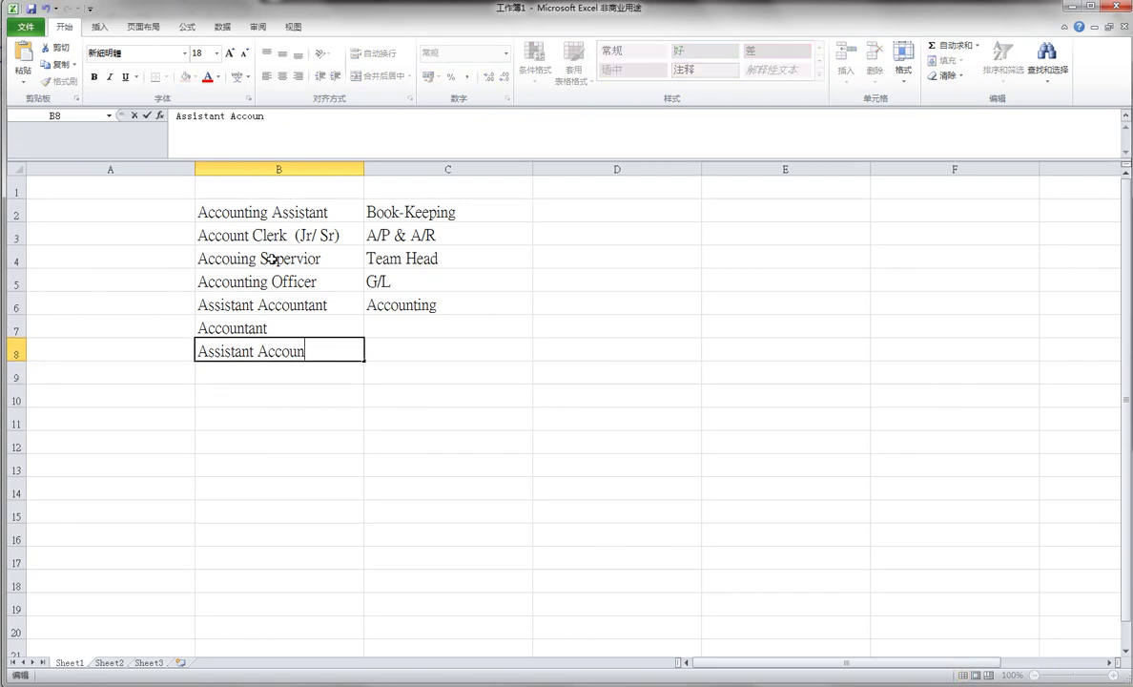
text(nting Manager)
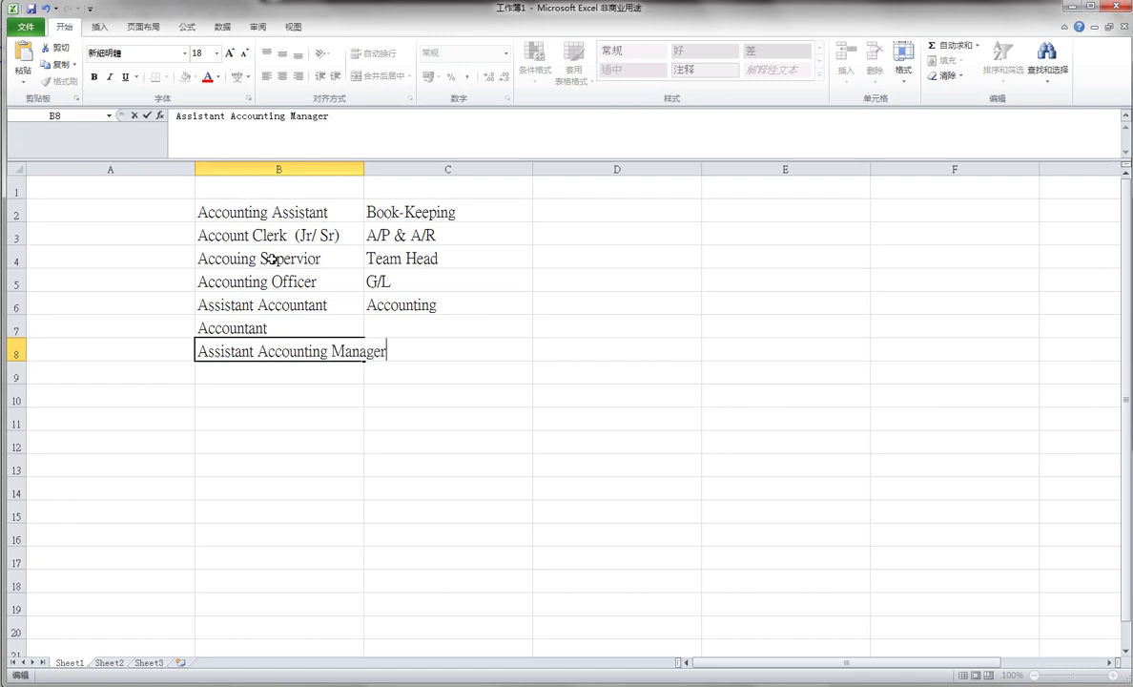
key(Return)
Enter the job title "Accounting Manager" in cell B9, below Assistant Accounting Manager.
text(Account)
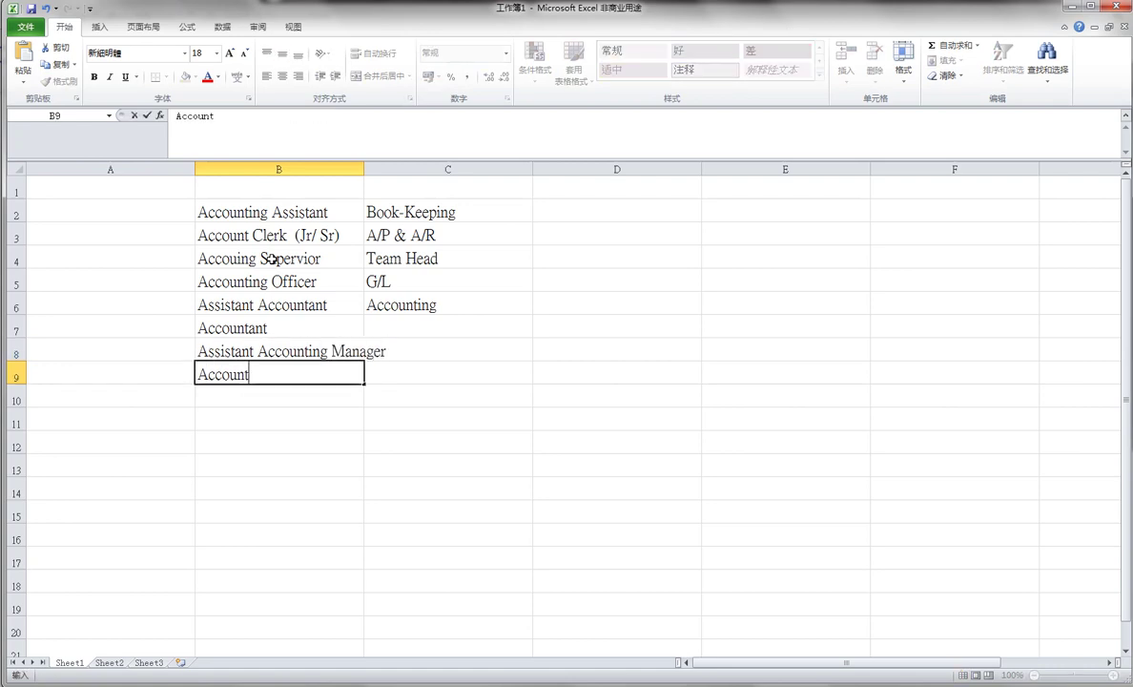
text(ing Managh)
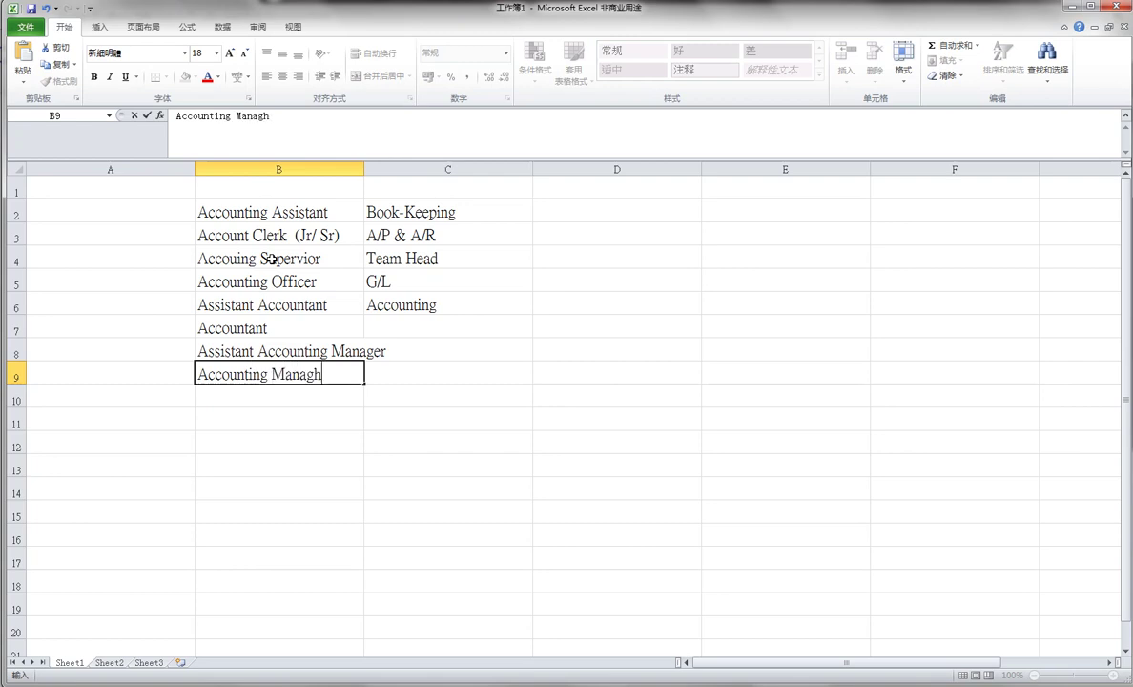
key(BackSpace)
text(er)
key(Return)
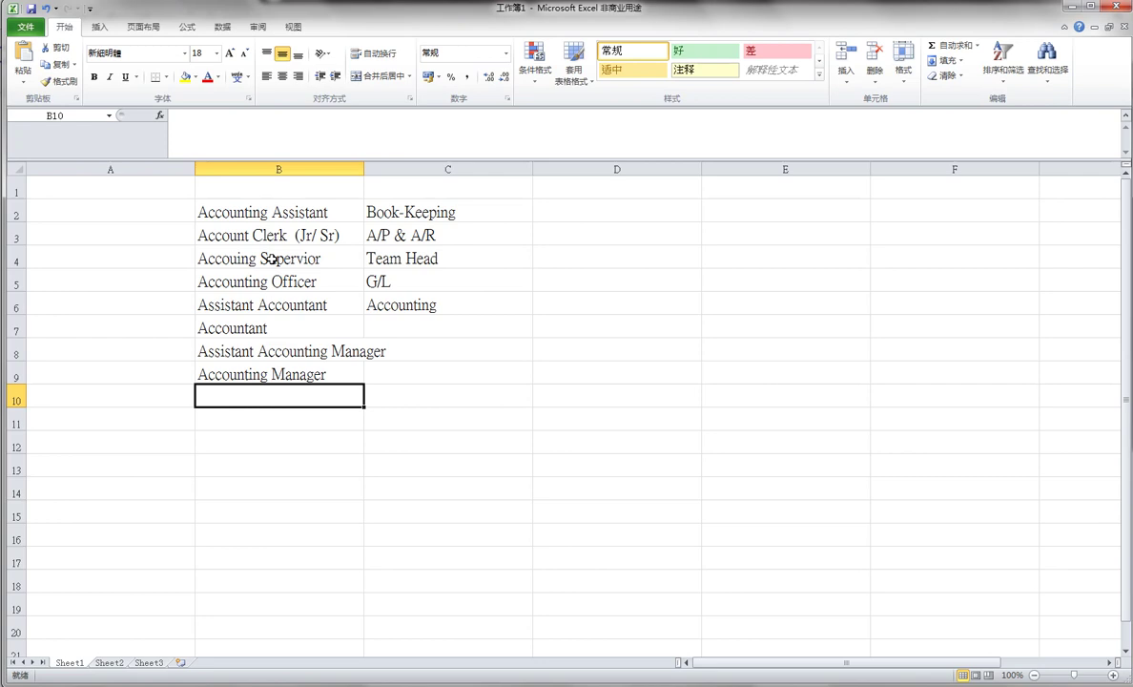
Enter the job title "Assistant Financial Controller" in cell B10, below Accounting Manager.
text(Assi)
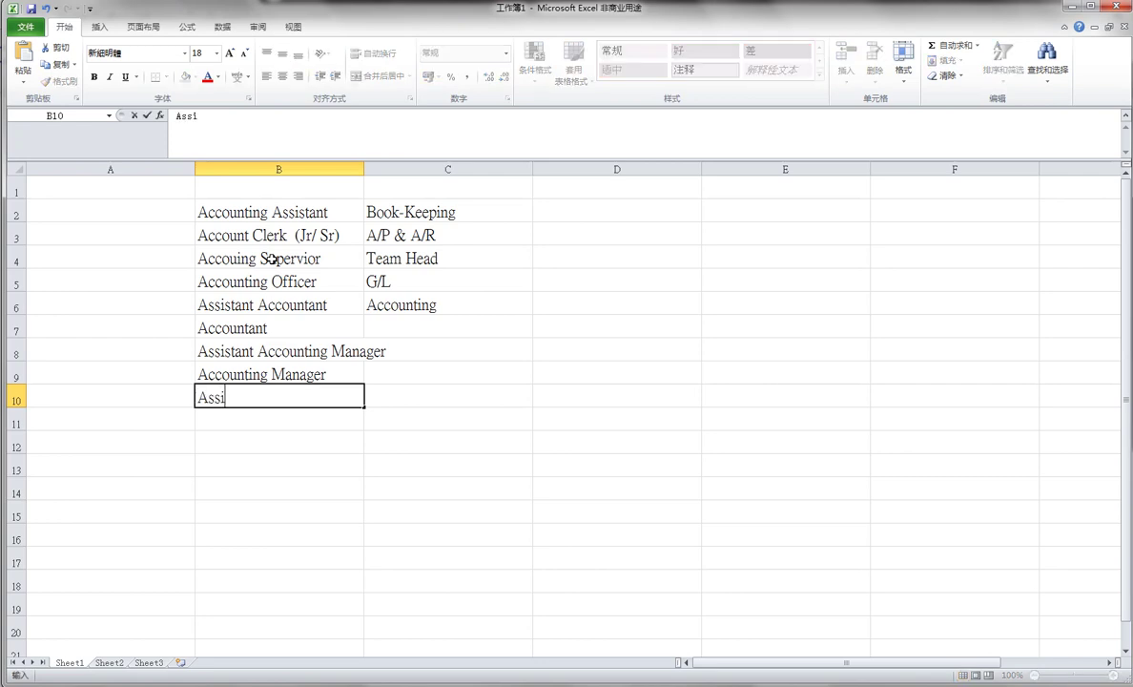
text(stant Financial )
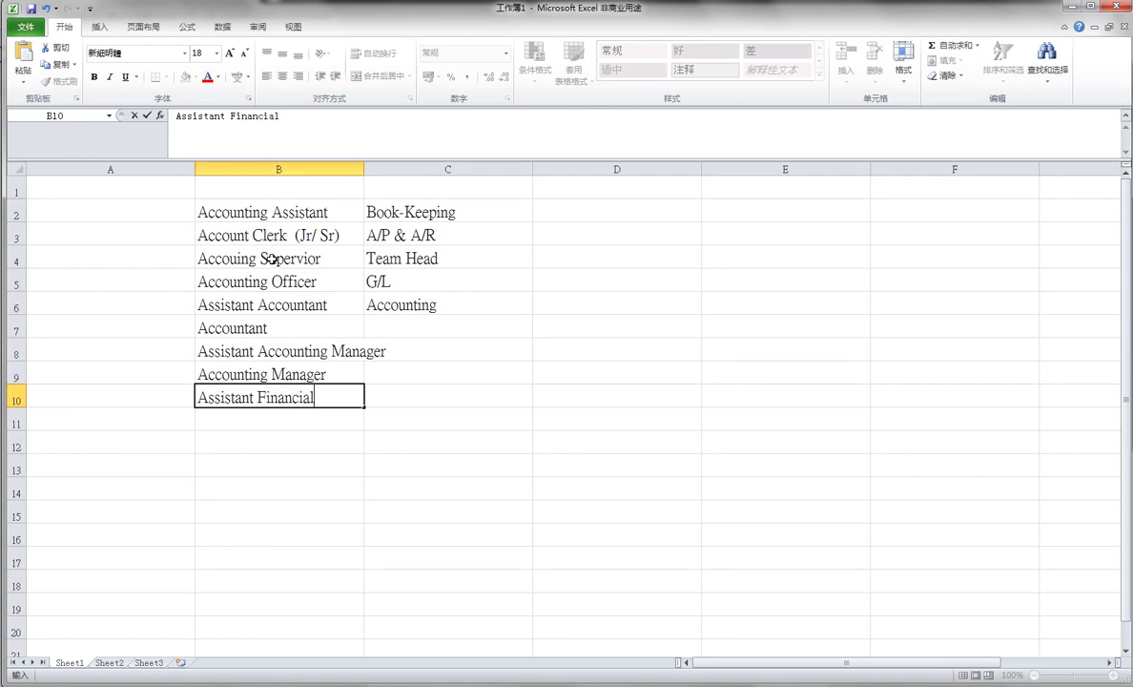
text(Controller)
key(Return)
Enter the job title "Financial Controller" in cell B11, below Assistant Financial Controller.
text(F)
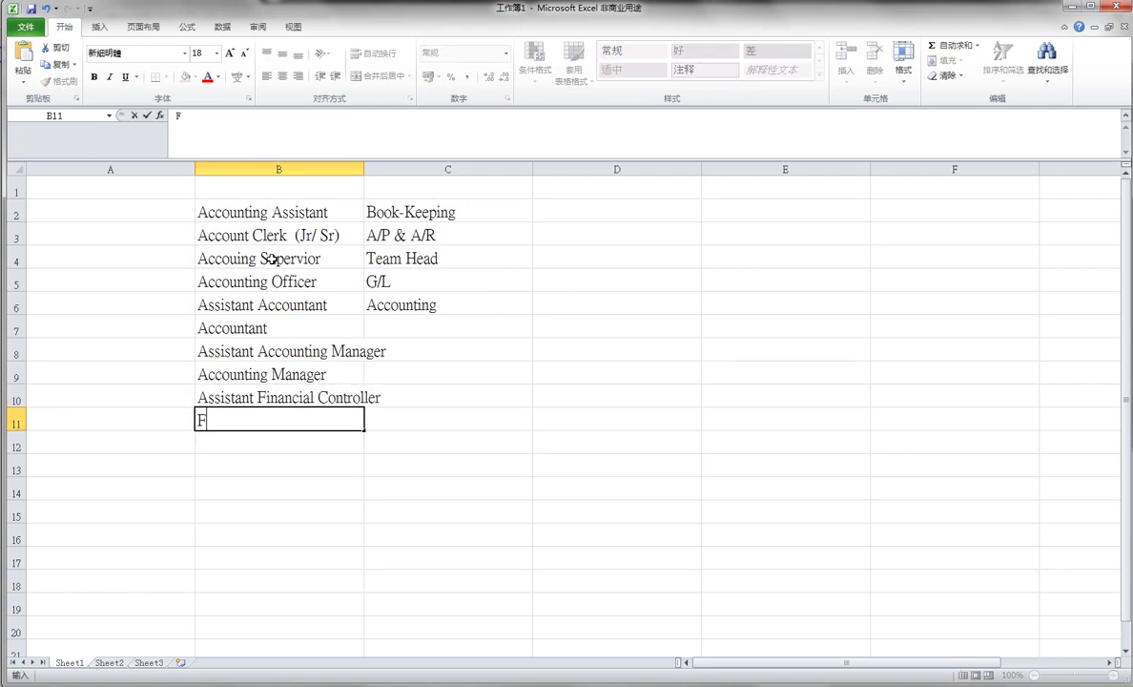
text(inancial C)
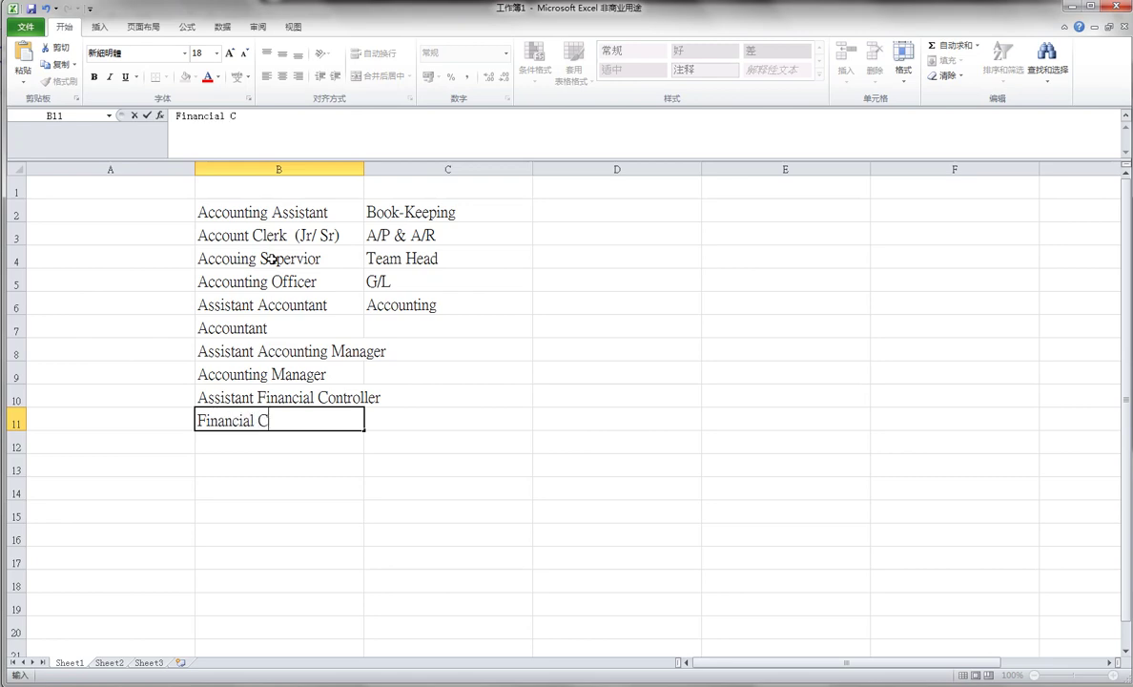
text(ontroller)
key(Return)
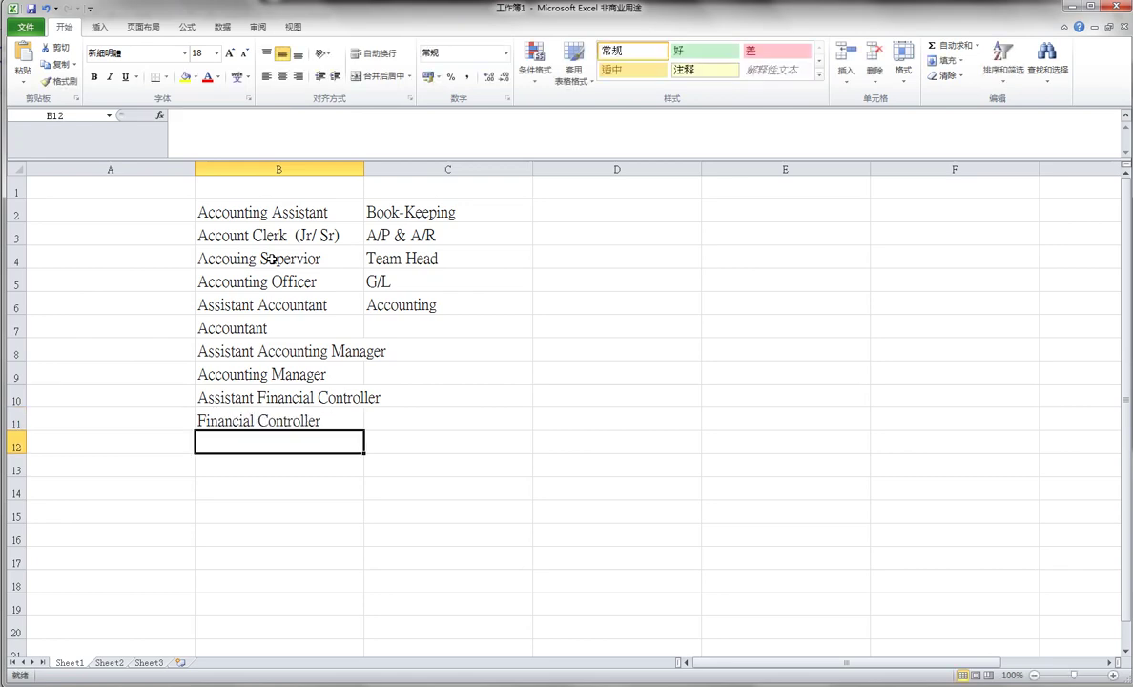
Enter the job title "Managing Director" in cell B12 as the highest rank in the list.
text(Mana)
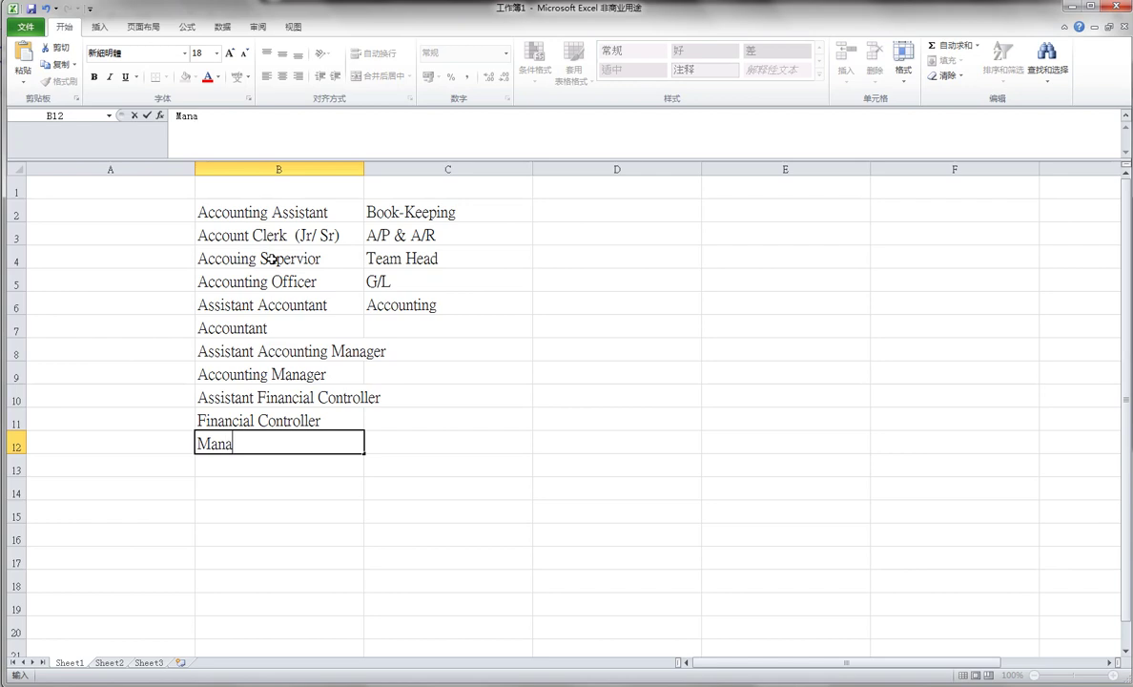
text(ging Director)
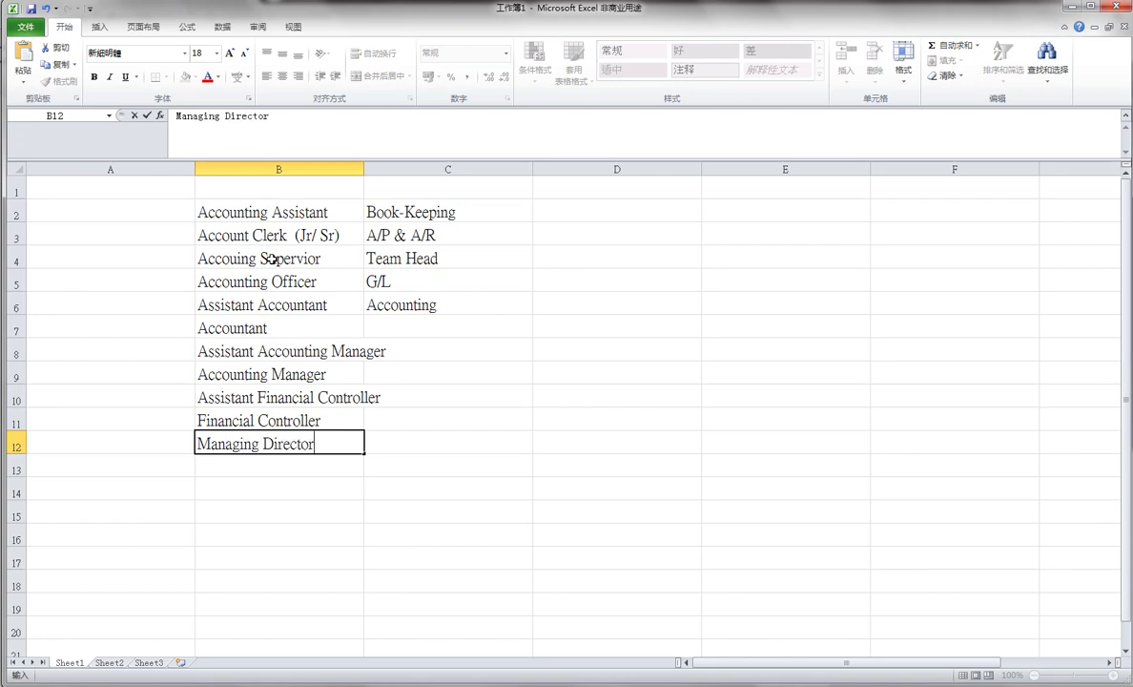
key(Return)
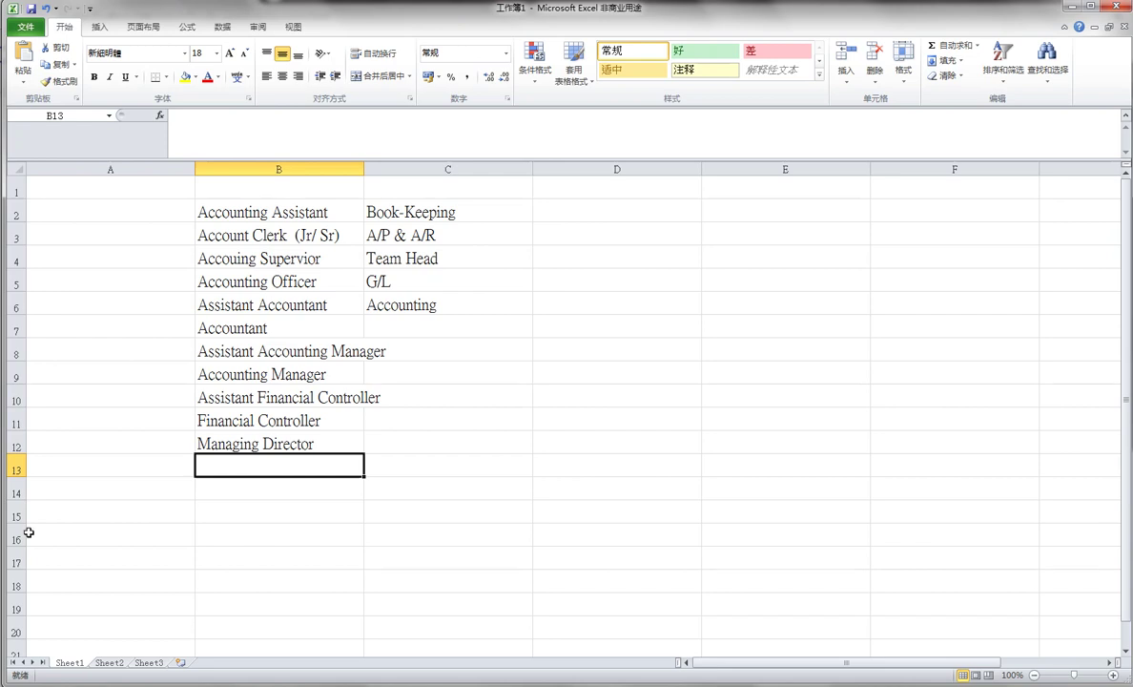
Review the senior job titles in column B, from Accountant up to Assistant Financial Controller.
click(280, 397)
click(235, 364)
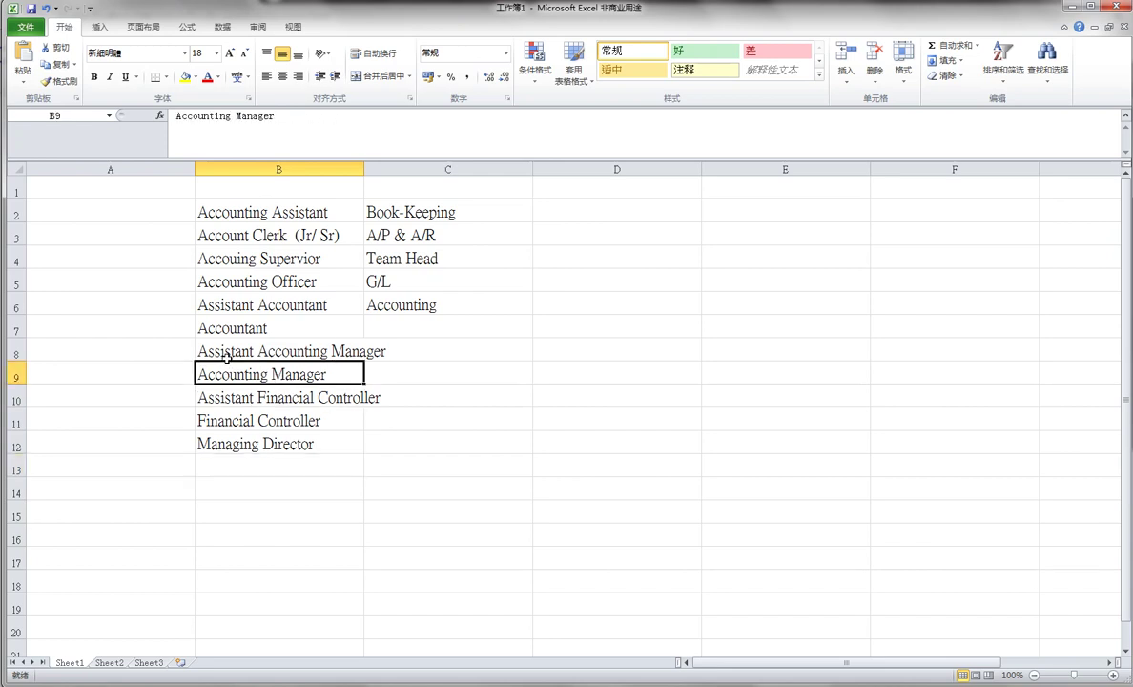
click(229, 349)
click(214, 332)
click(225, 354)
click(221, 369)
click(206, 351)
click(202, 372)
click(355, 397)
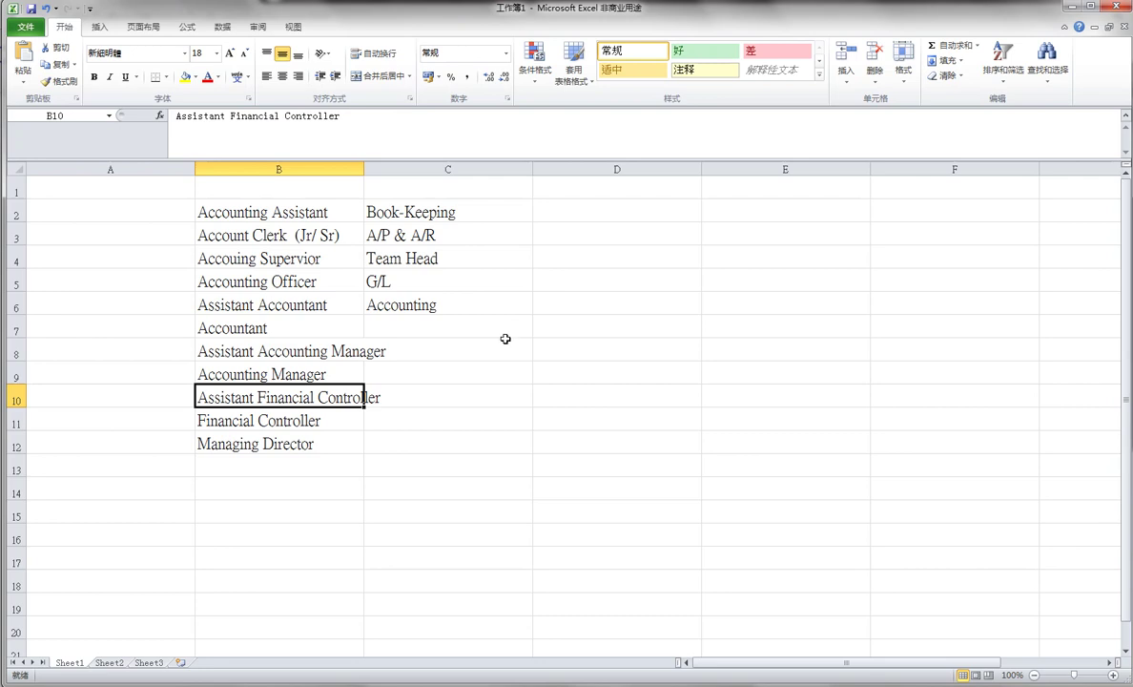
Compare the junior and mid-level job titles in column B, from Account Clerk to Accountant.
click(237, 229)
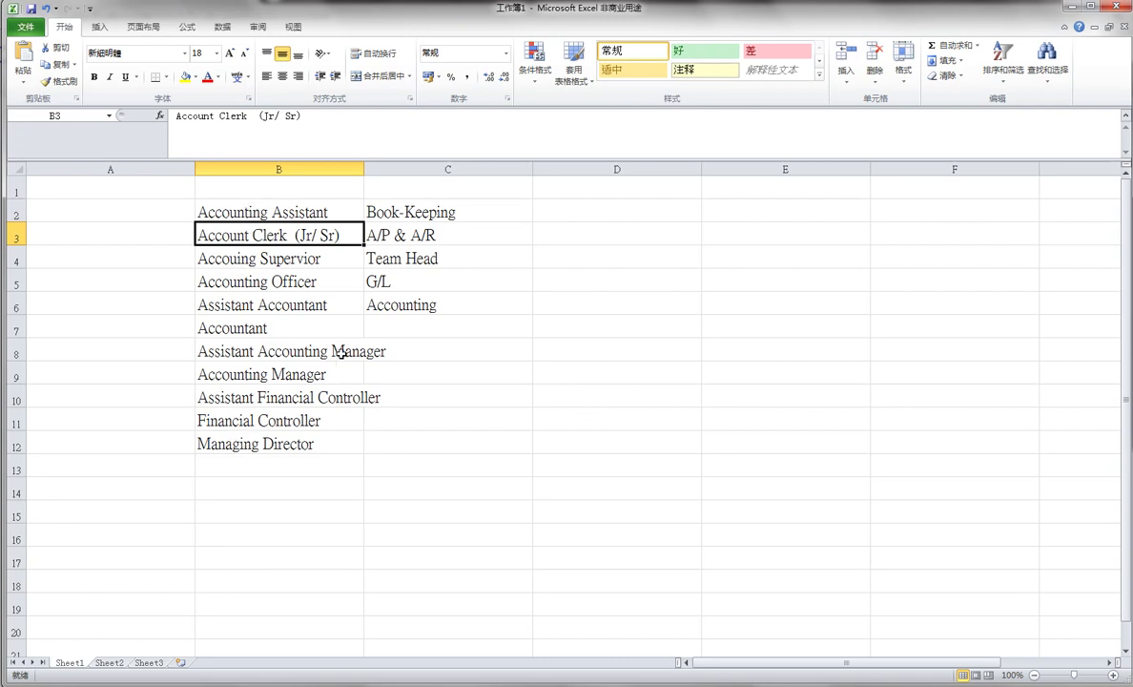
click(263, 279)
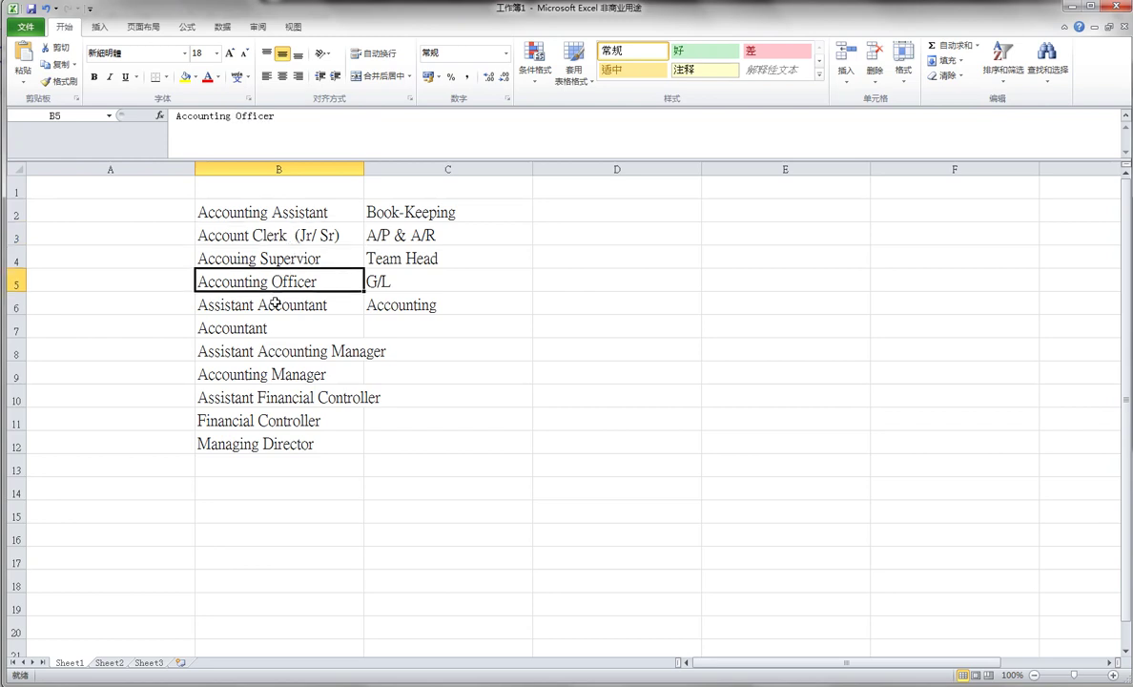
click(256, 301)
click(268, 328)
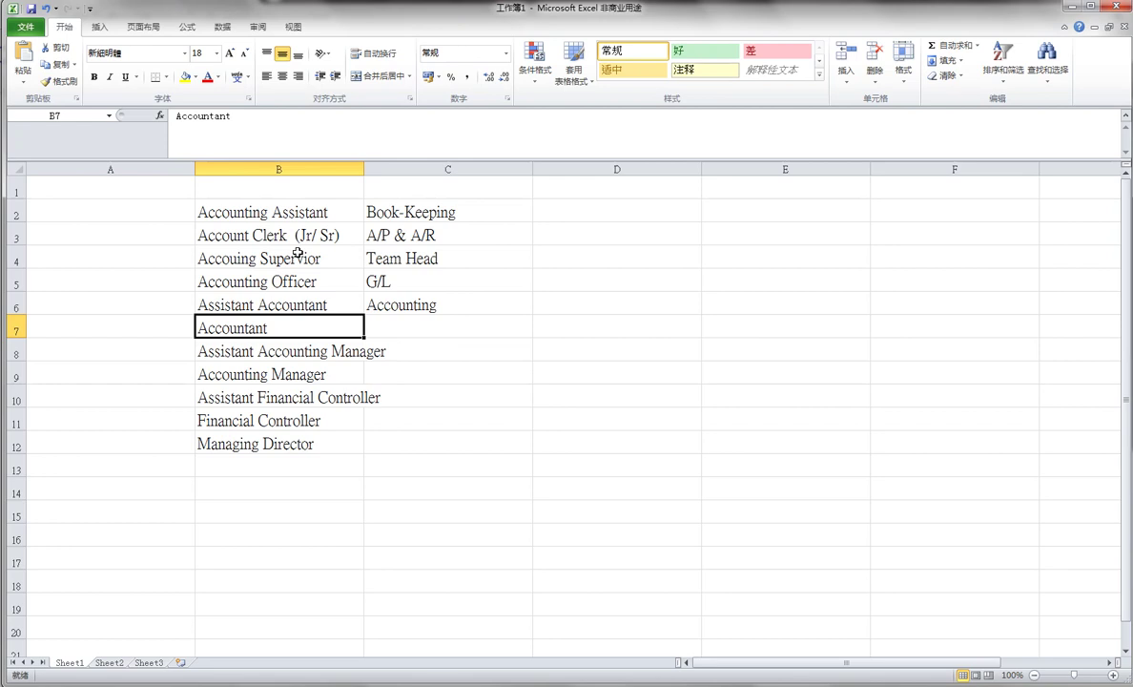
click(337, 282)
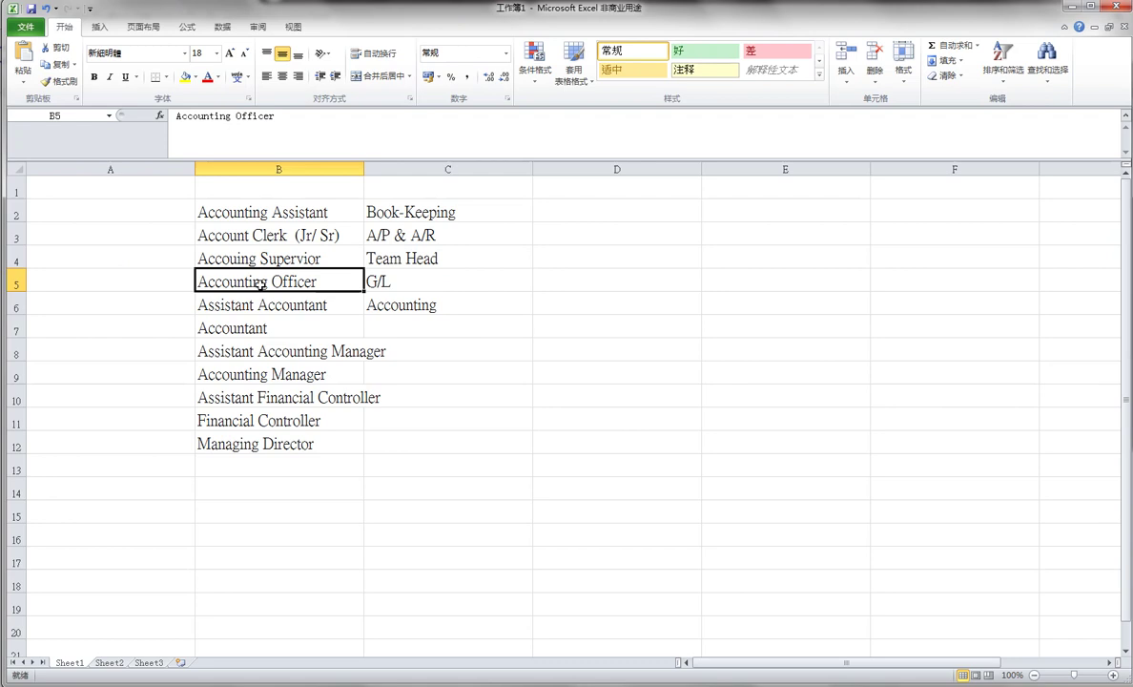
click(257, 233)
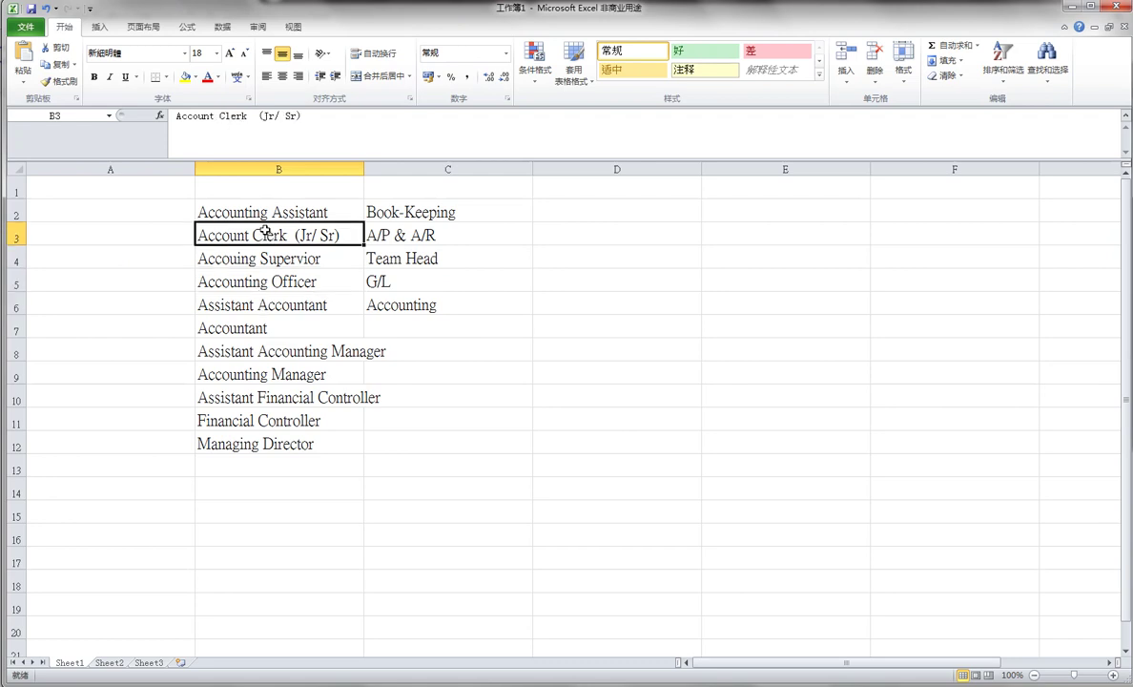
click(257, 254)
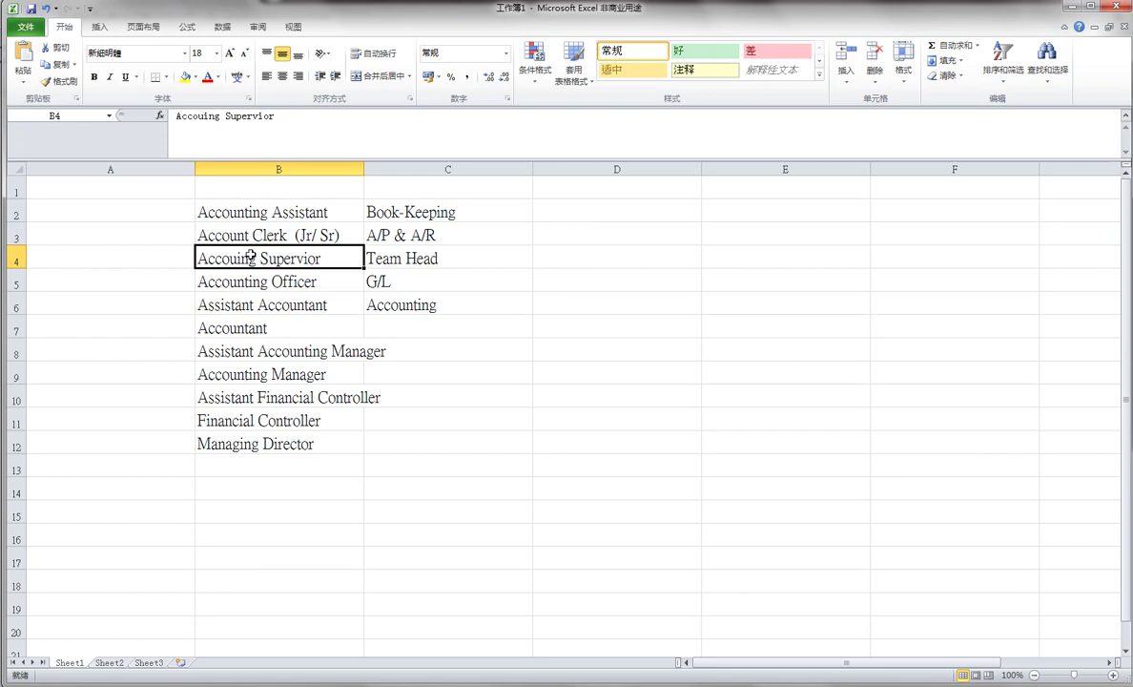
click(257, 327)
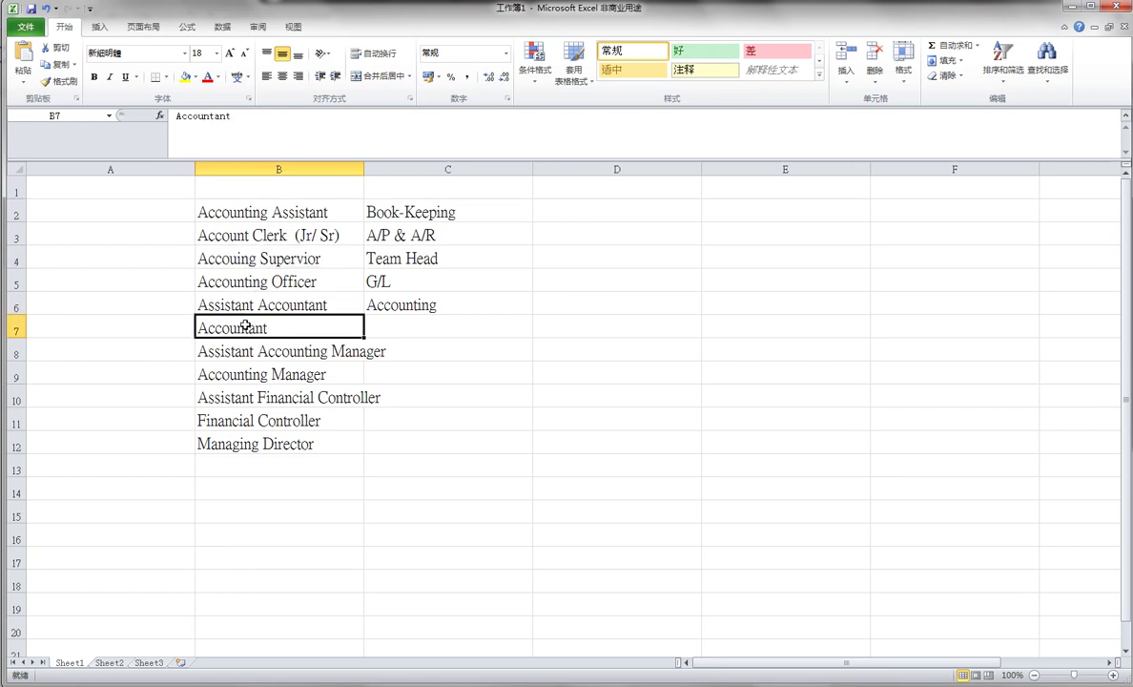
click(254, 276)
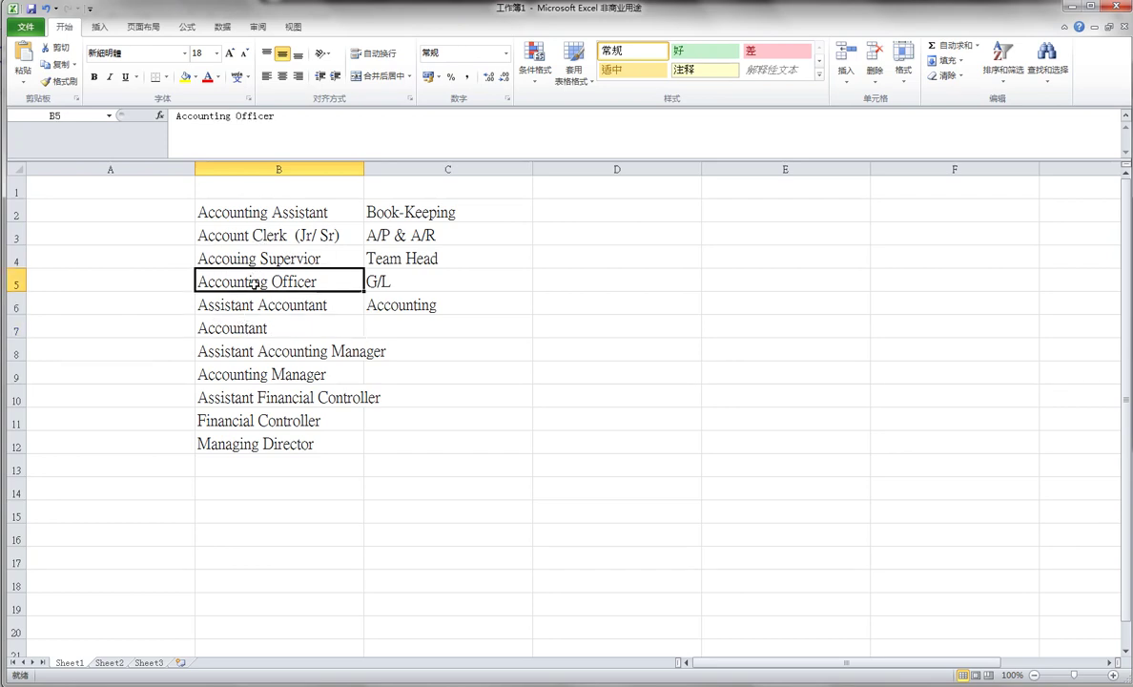